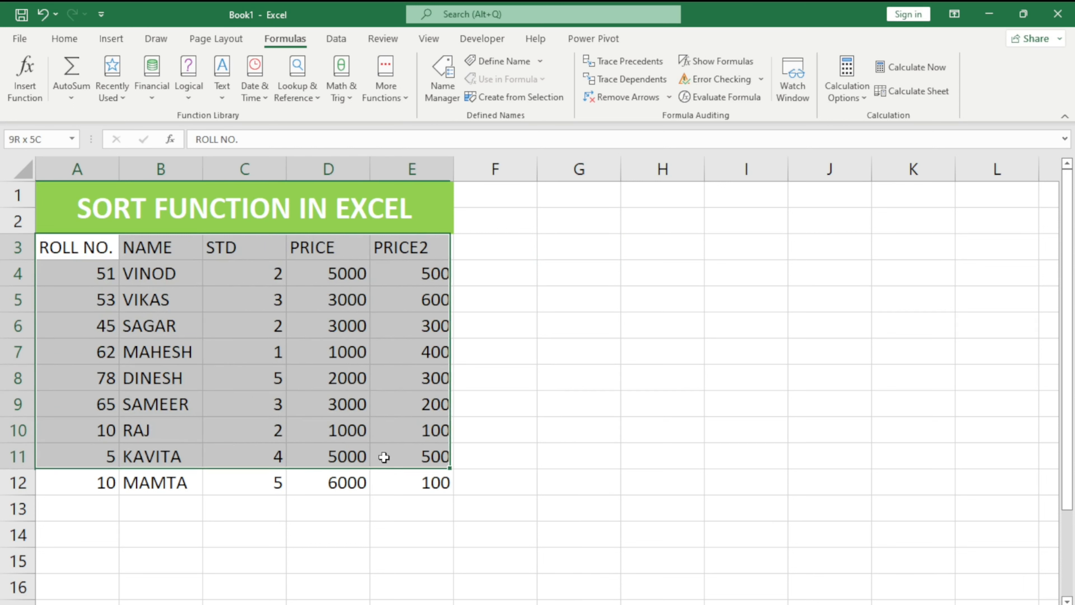
- Enter a SORT formula in G3 that sorts the STD values in C4:C12
left_click(556, 335)
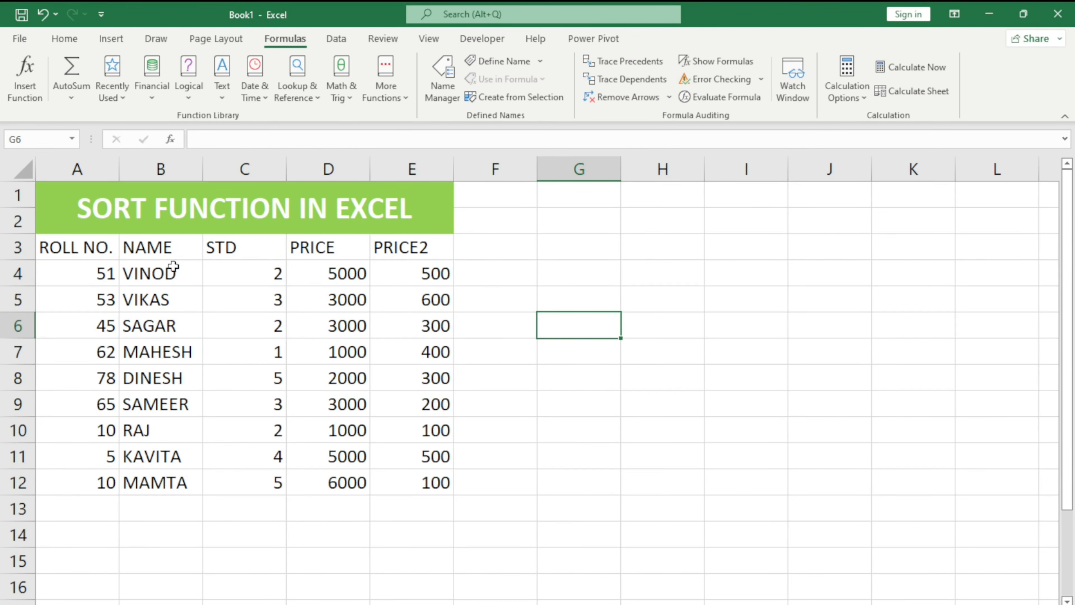
left_click_drag(226, 250, 225, 276)
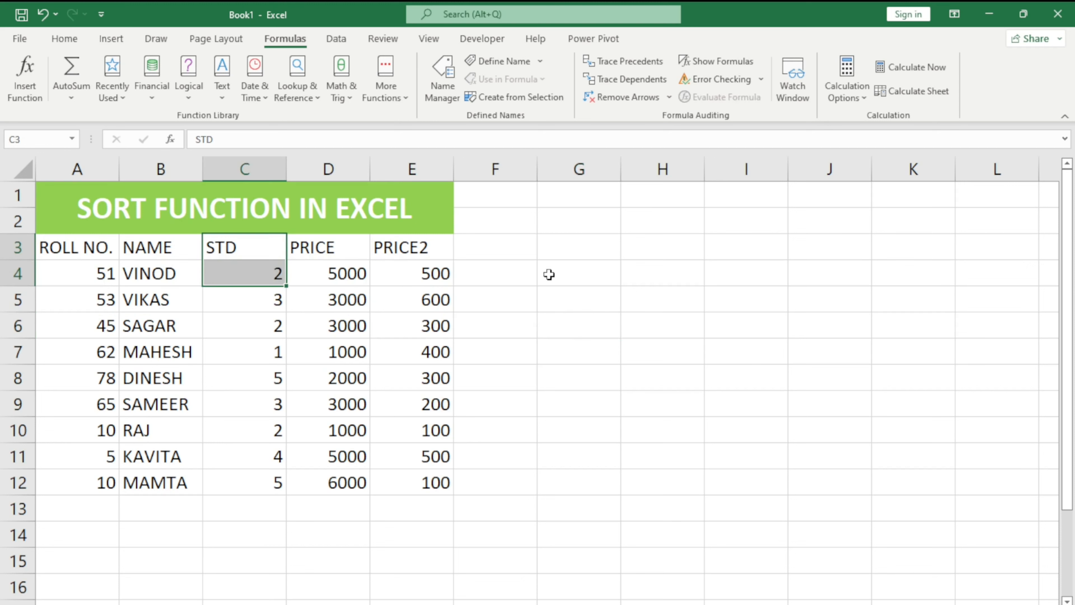
left_click(555, 249)
type("=")
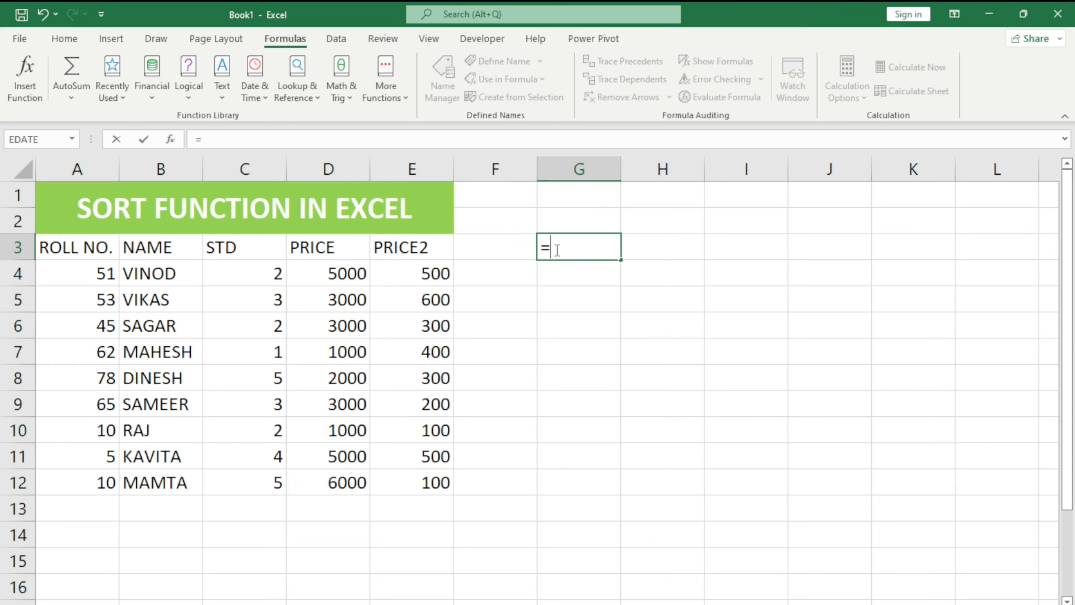
type("SORT")
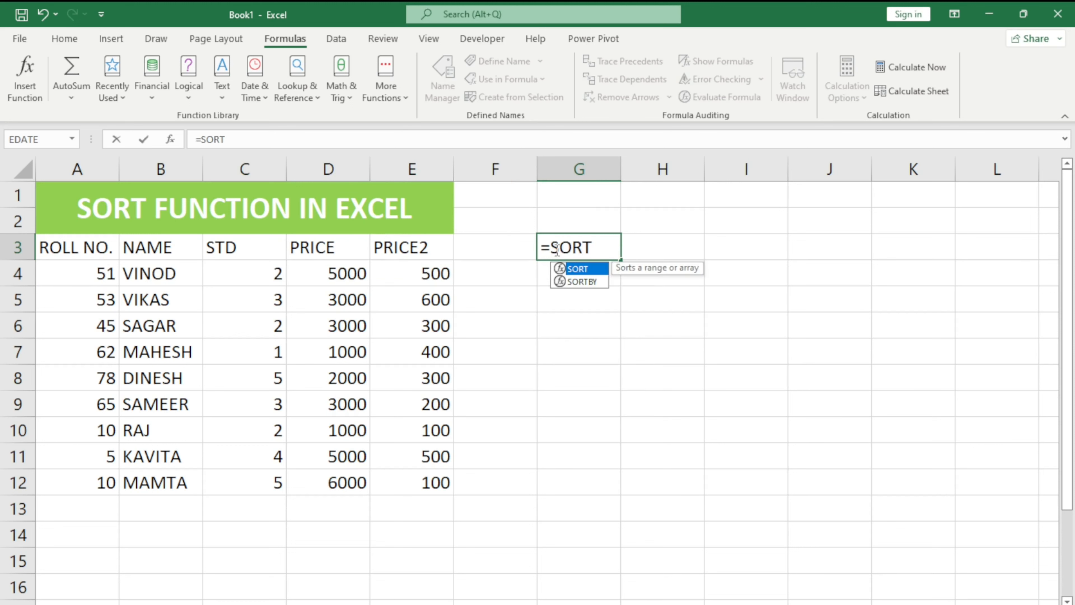
type("(")
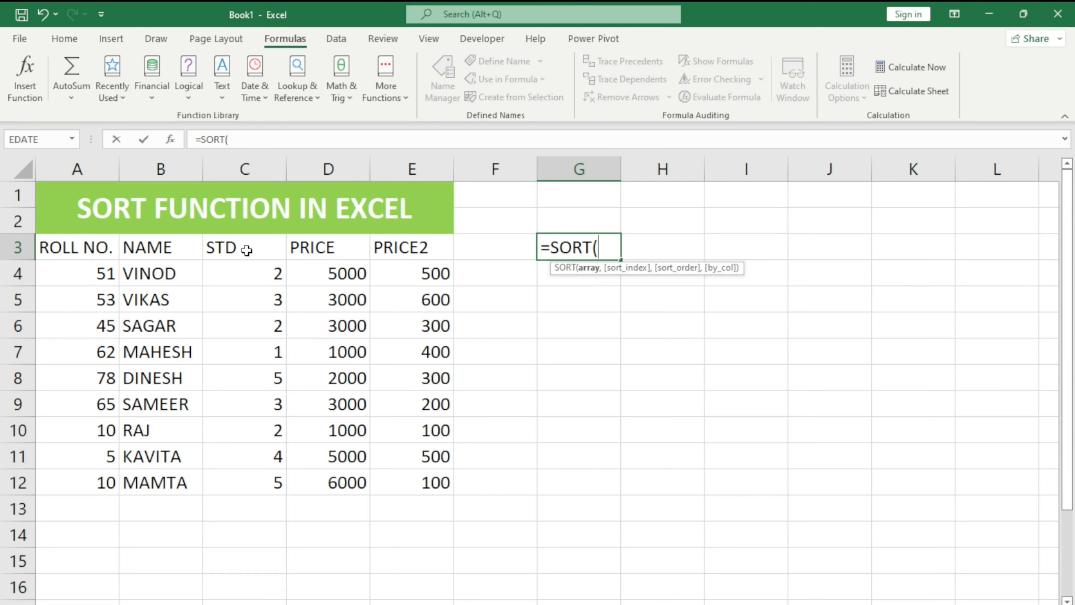
left_click_drag(240, 276, 241, 482)
type(")")
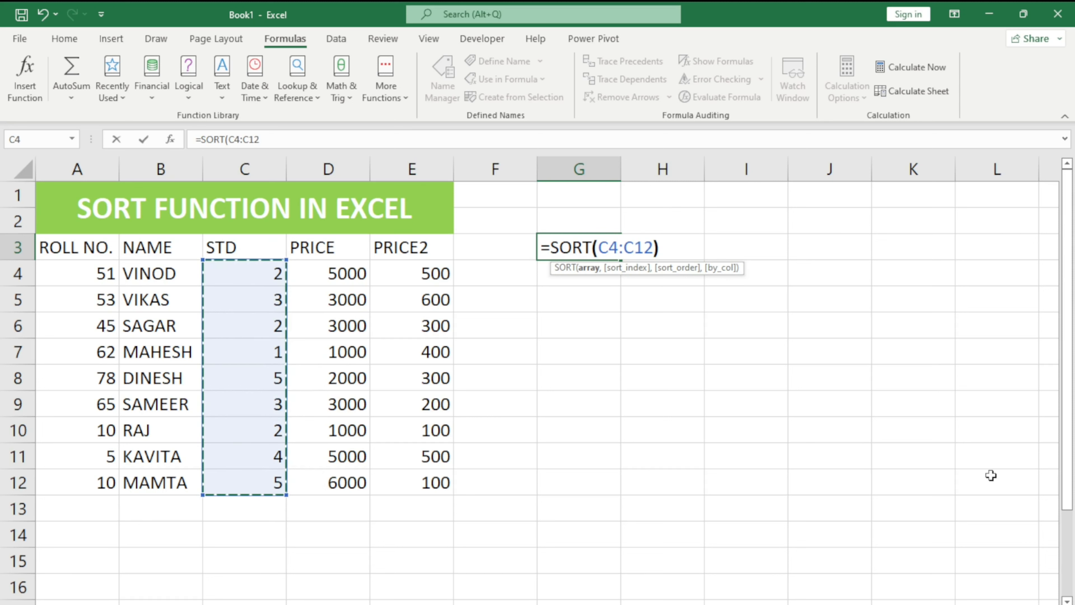
key("Return")
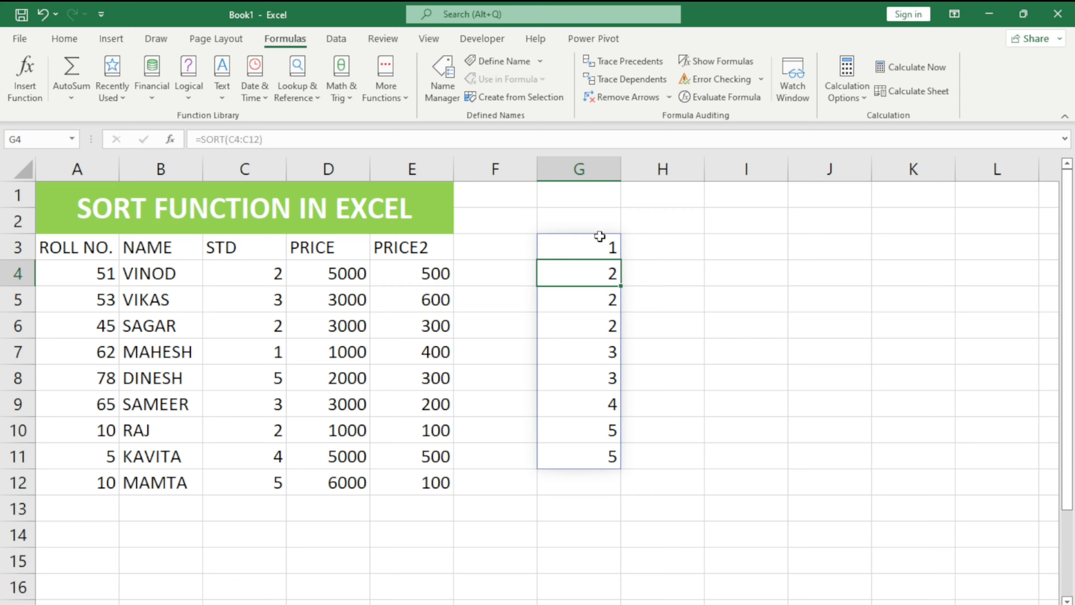
- Change the SORT formula in G3 to sort the NAME values in B4:B12
left_click(592, 252)
key("F2")
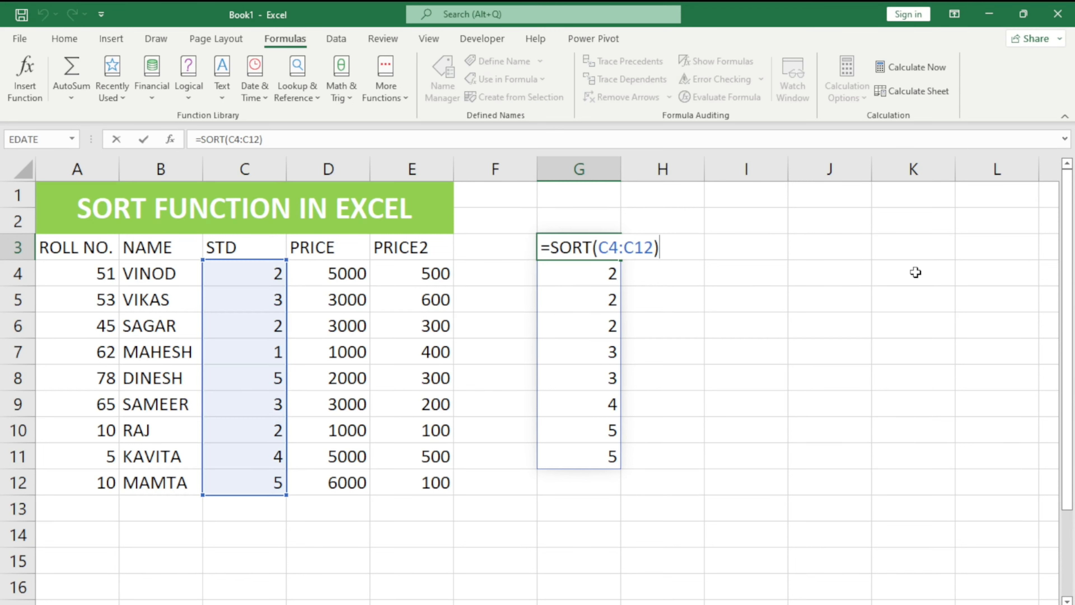
key("BackSpace")
key("BackSpace")
key("BackSpace")
key("BackSpace")
key("BackSpace")
key("BackSpace")
key("BackSpace")
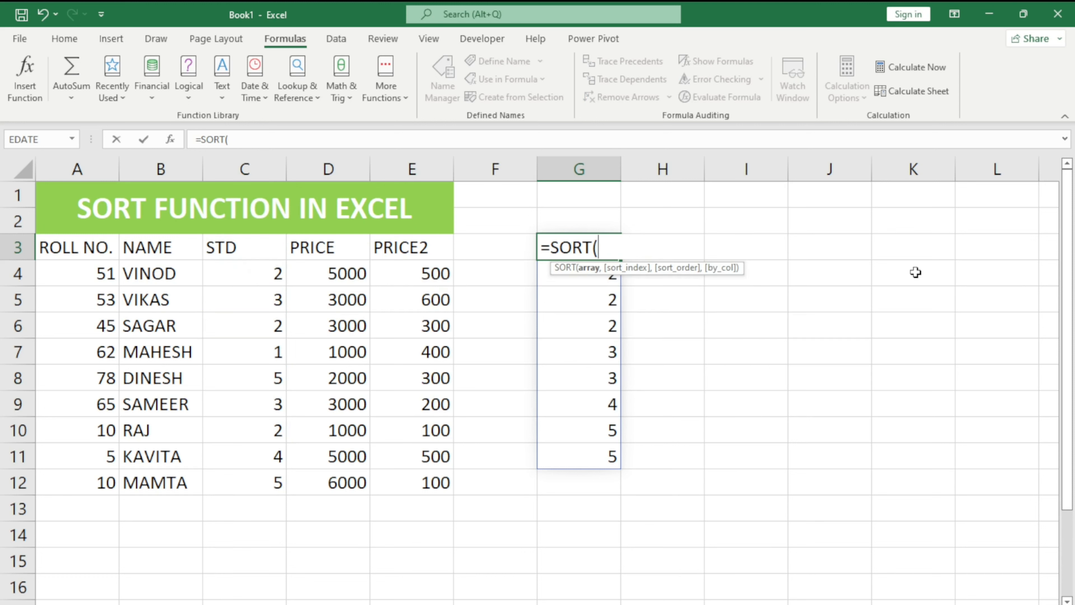
left_click_drag(160, 276, 155, 484)
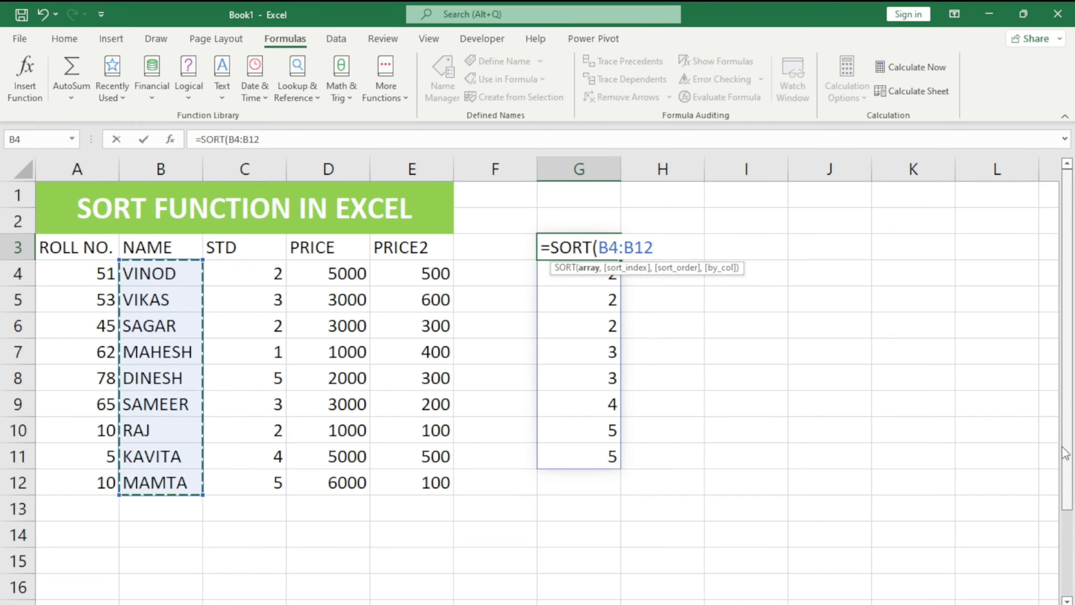
type(")")
key("Return")
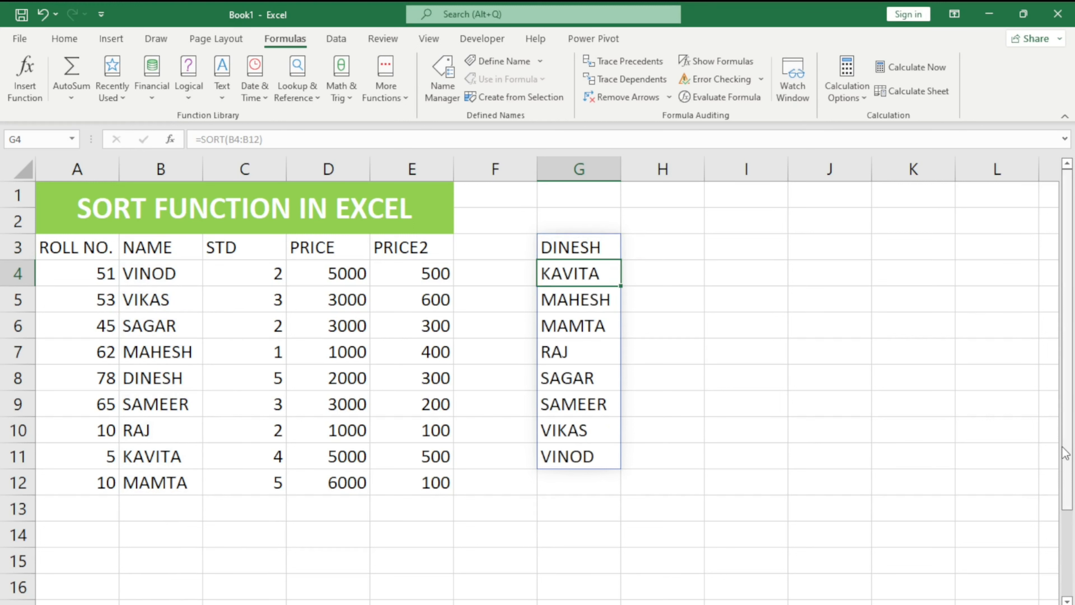
- Change the formula in G3 to sort the whole data range A4:E12 with sort index 1
left_click(593, 248)
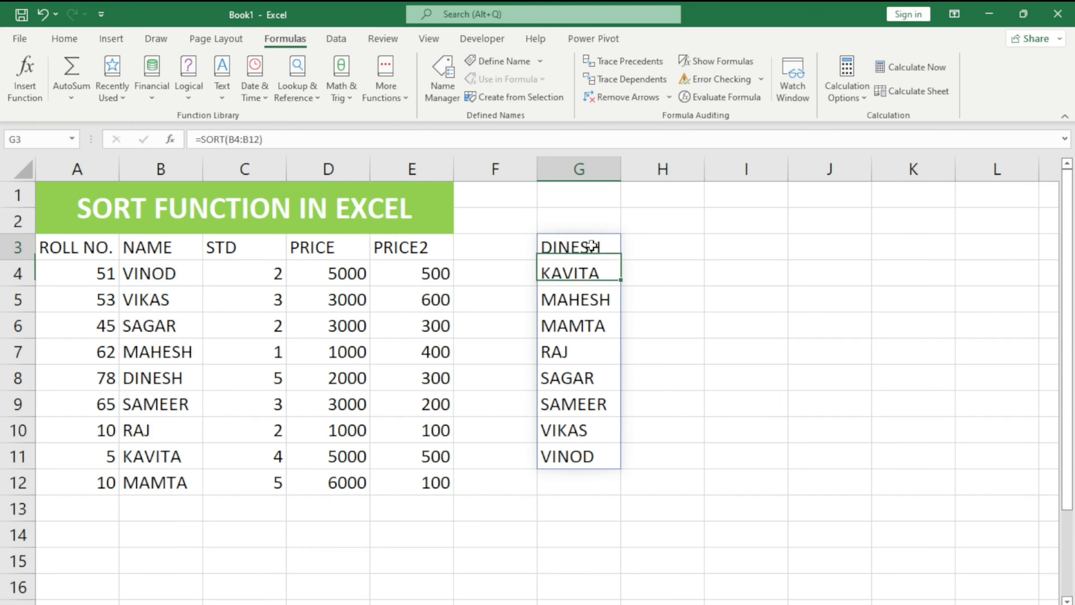
left_click(597, 272)
left_click(593, 299)
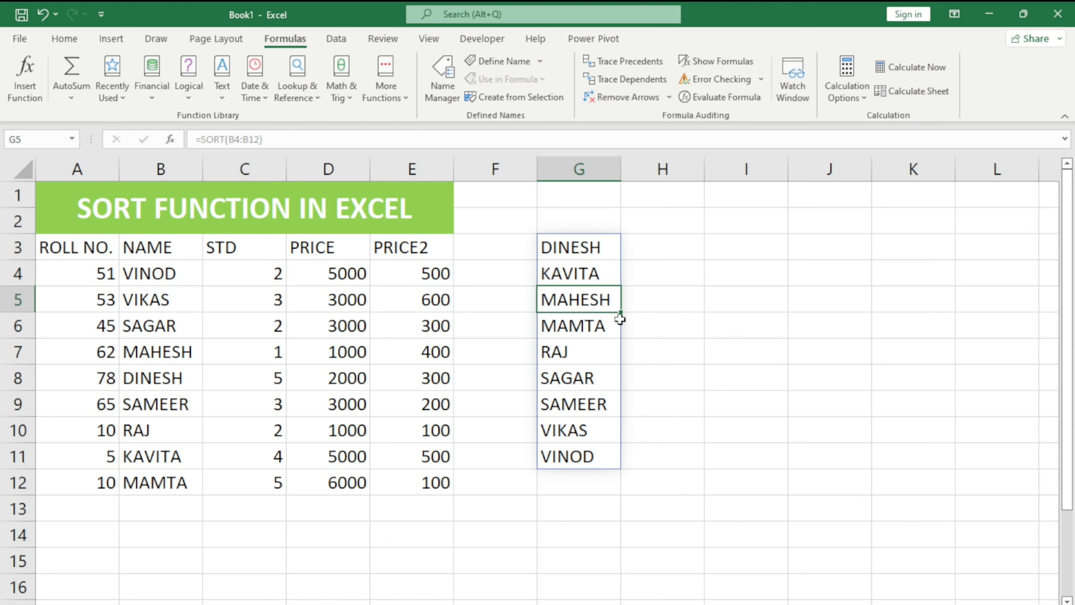
key("Up")
key("Up")
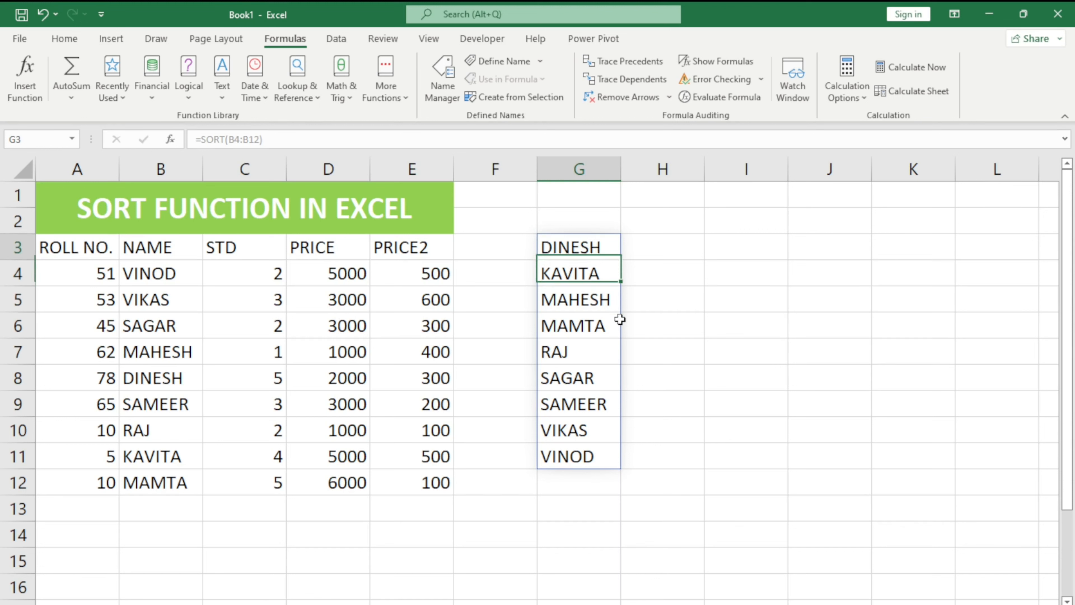
key("F2")
key("Left")
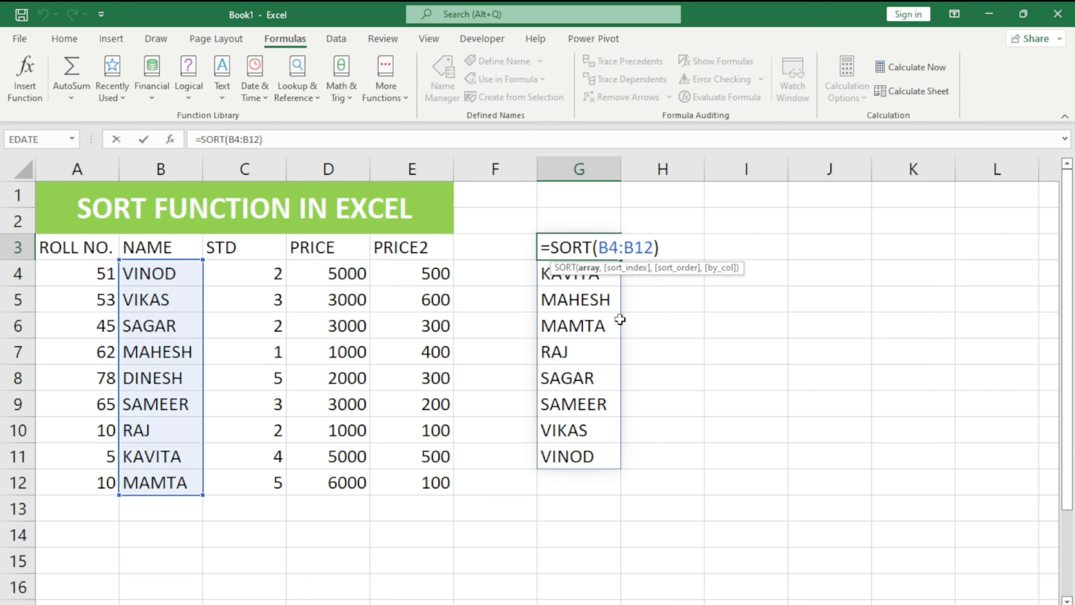
key("BackSpace")
key("BackSpace")
key("BackSpace")
key("BackSpace")
key("BackSpace")
key("BackSpace")
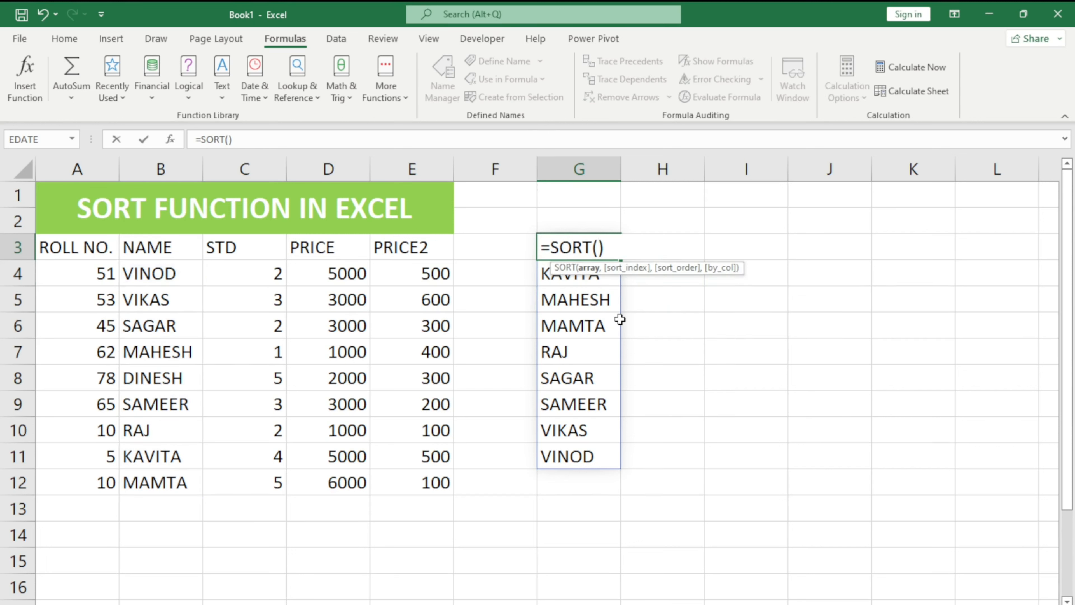
left_click_drag(98, 274, 417, 475)
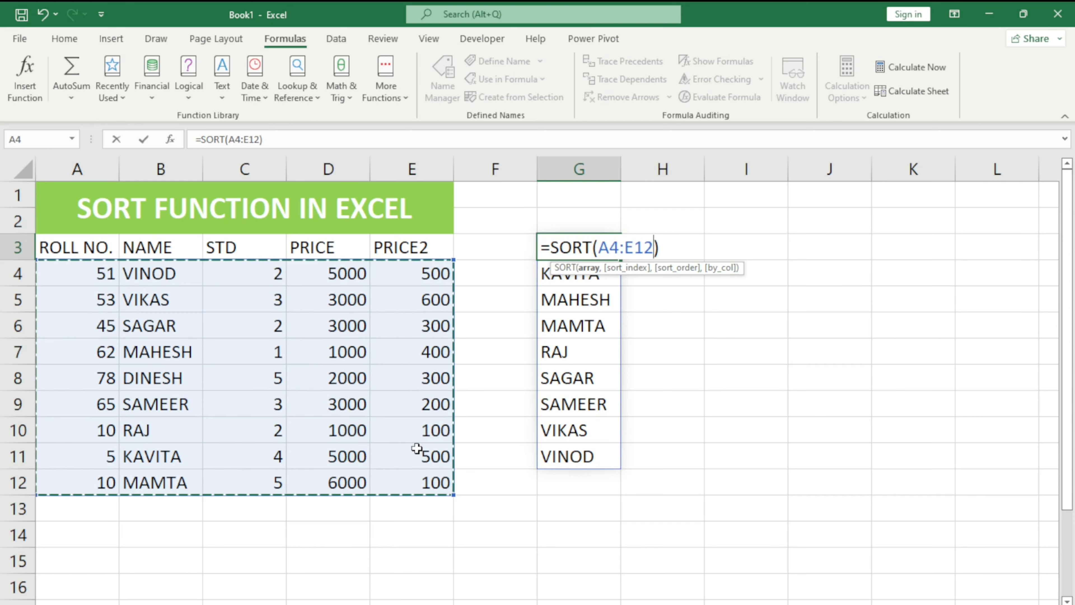
type(",")
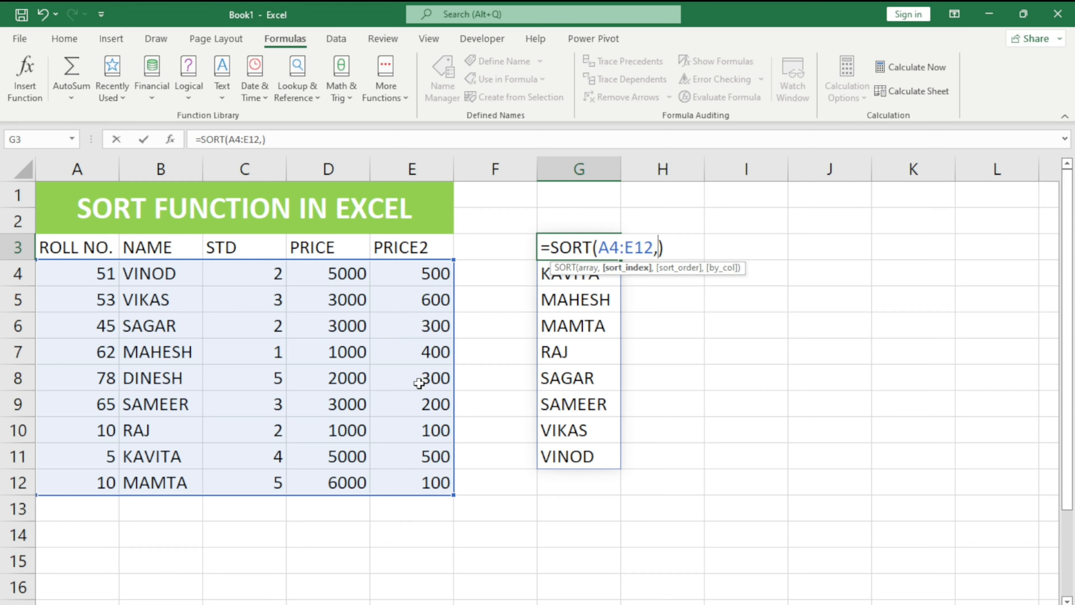
type("1")
key("Tab")
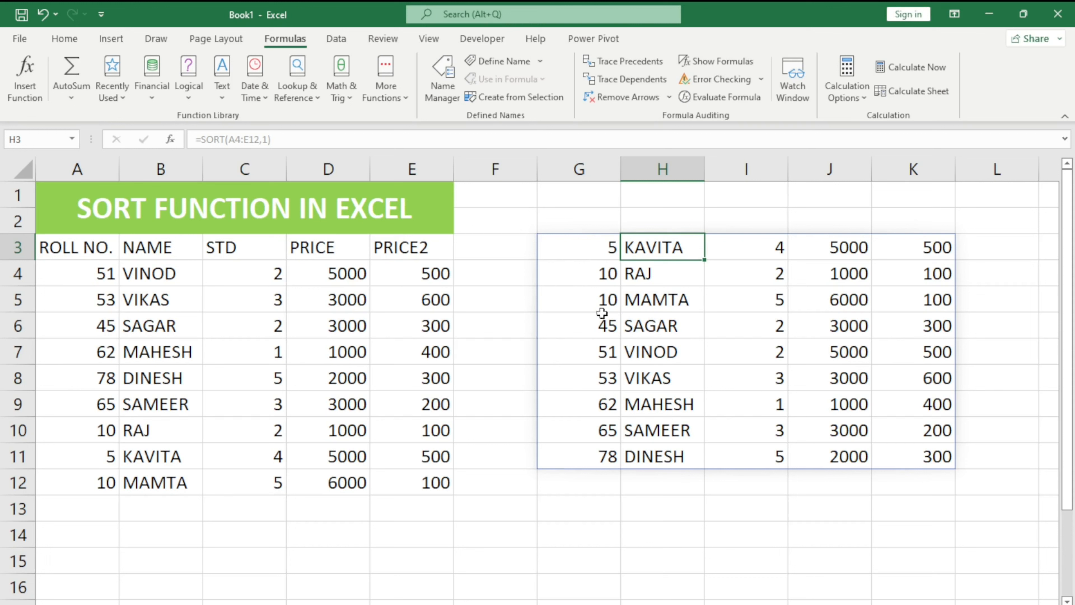
- Set the sort index in the G3 formula to 2 so the data is sorted by NAME
left_click(583, 248)
key("F2")
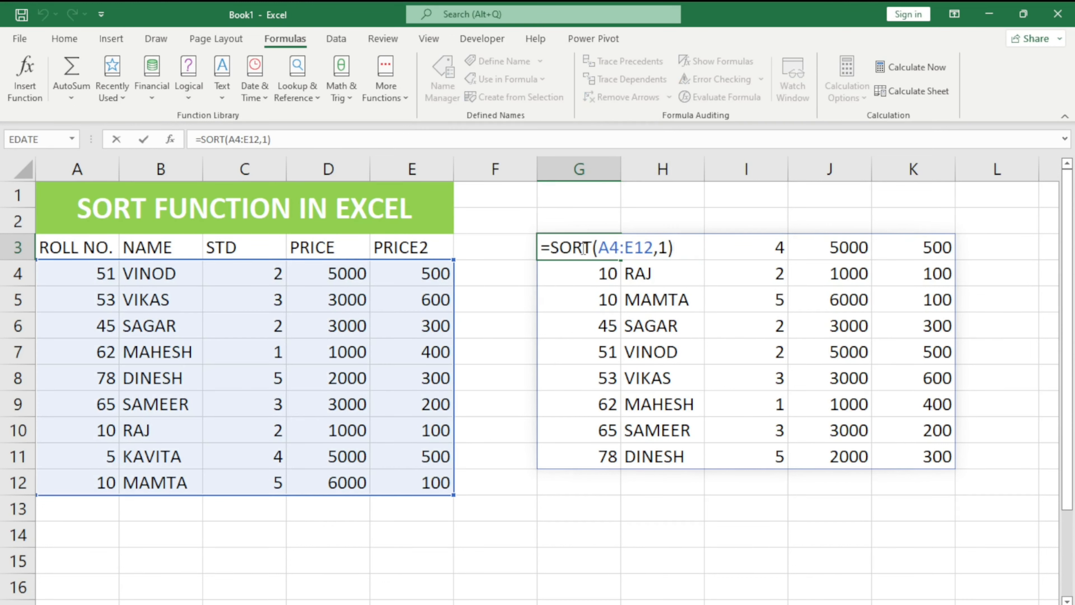
key("Left")
key("BackSpace")
type("2")
key("Return")
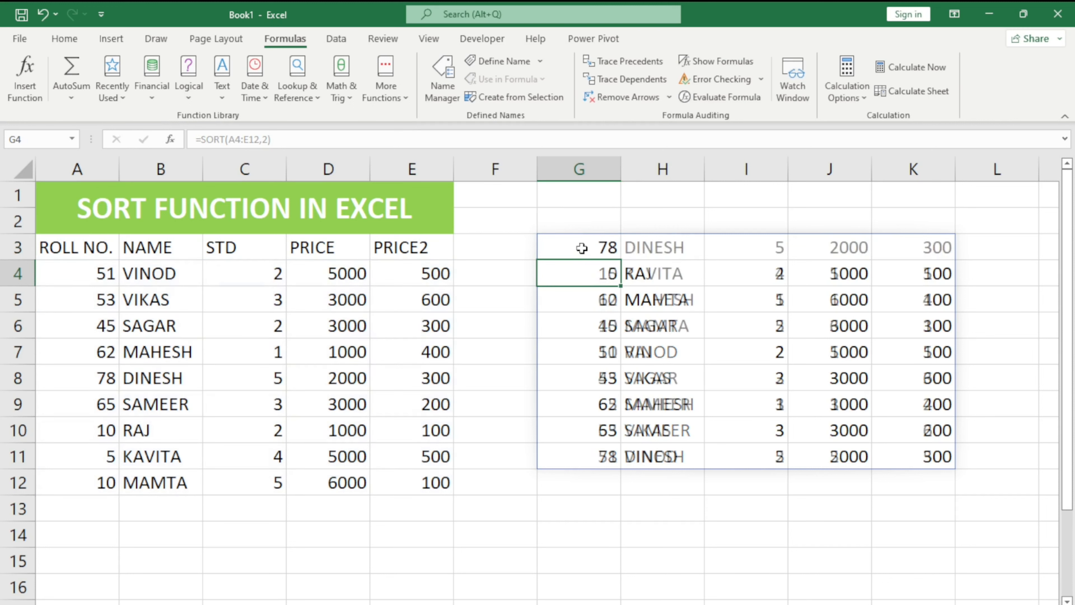
left_click(642, 247)
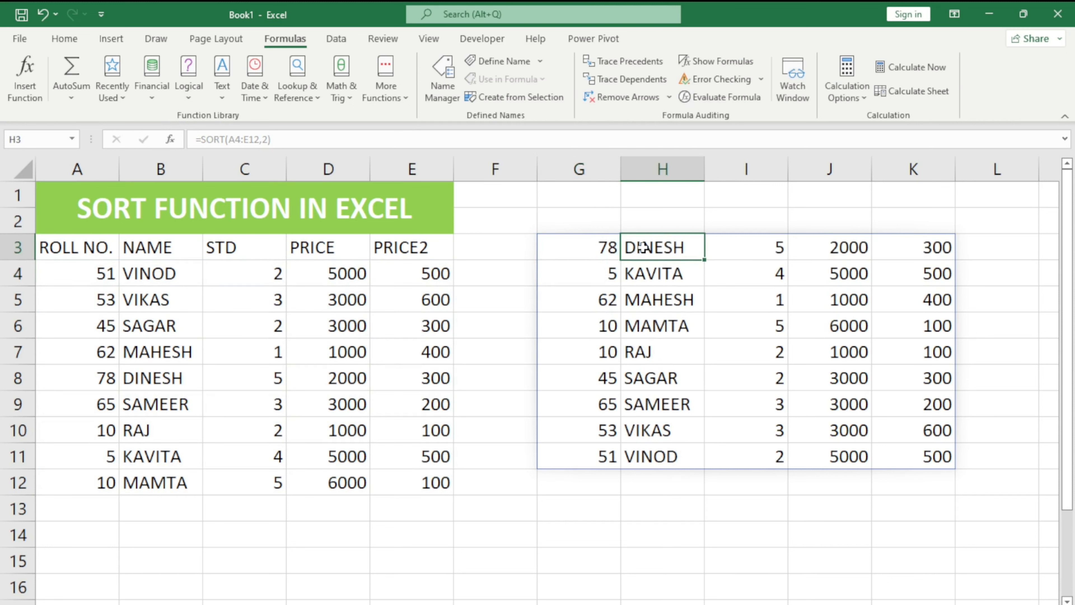
left_click(652, 273)
left_click(650, 300)
left_click(650, 328)
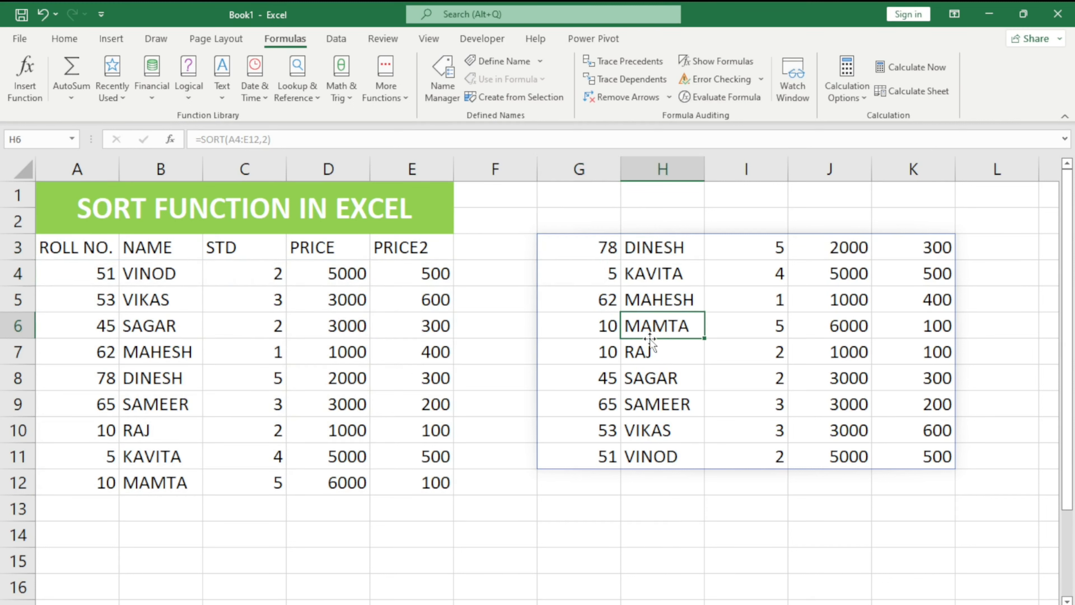
- Set the sort index in the G3 formula to 3 so the data is sorted by STD
left_click(610, 247)
key("F2")
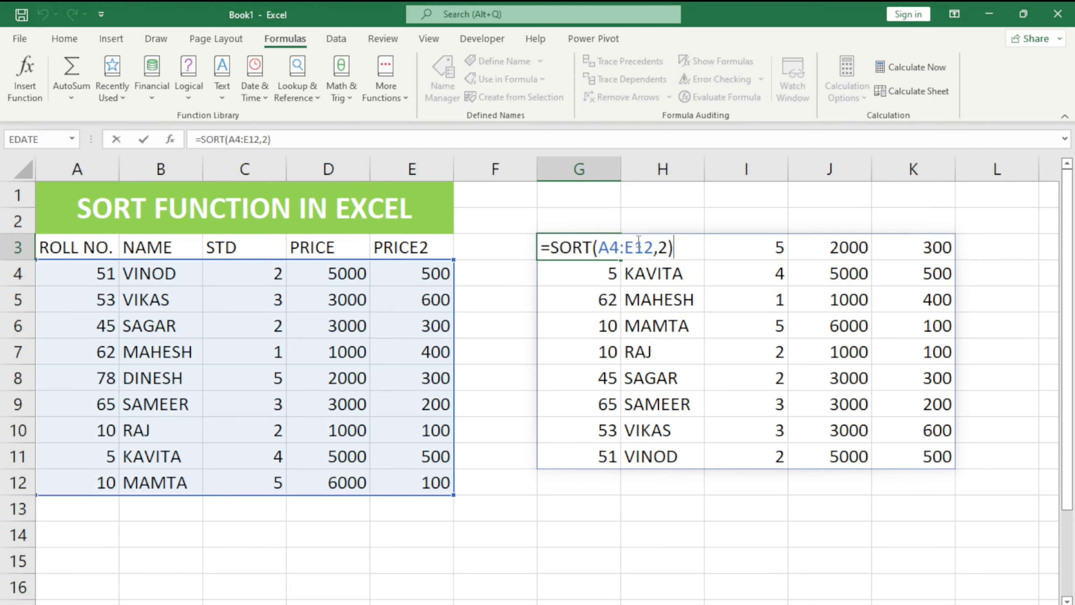
key("BackSpace")
type("3")
key("Return")
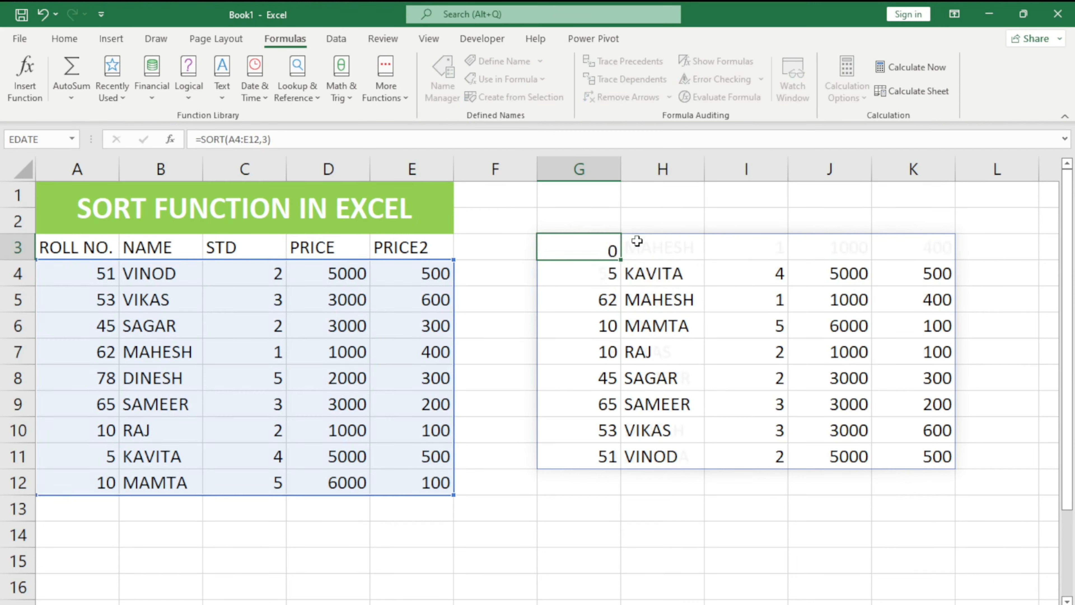
- Examine the order of the STD values and their matching names and roll numbers in the sorted output
left_click(764, 259)
left_click(765, 277)
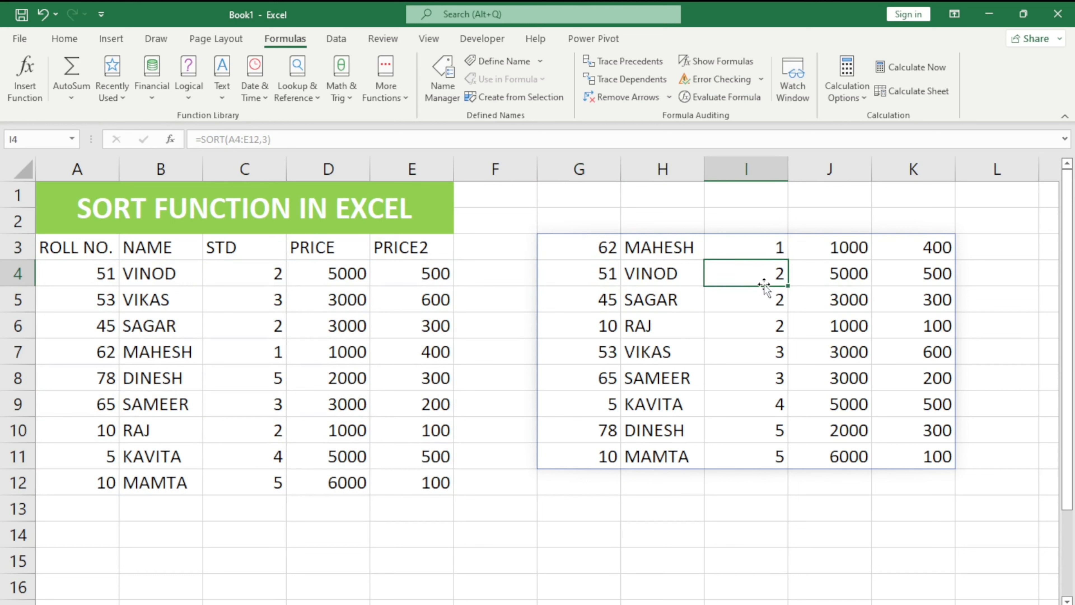
left_click(767, 329)
left_click(771, 372)
left_click(662, 254)
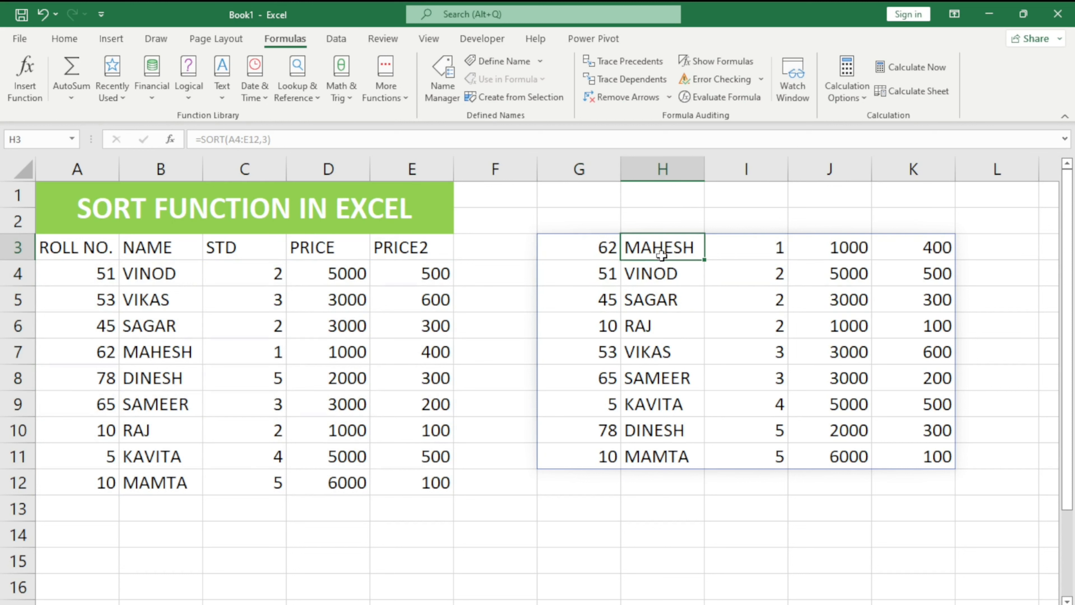
left_click(598, 253)
left_click(590, 291)
left_click(626, 368)
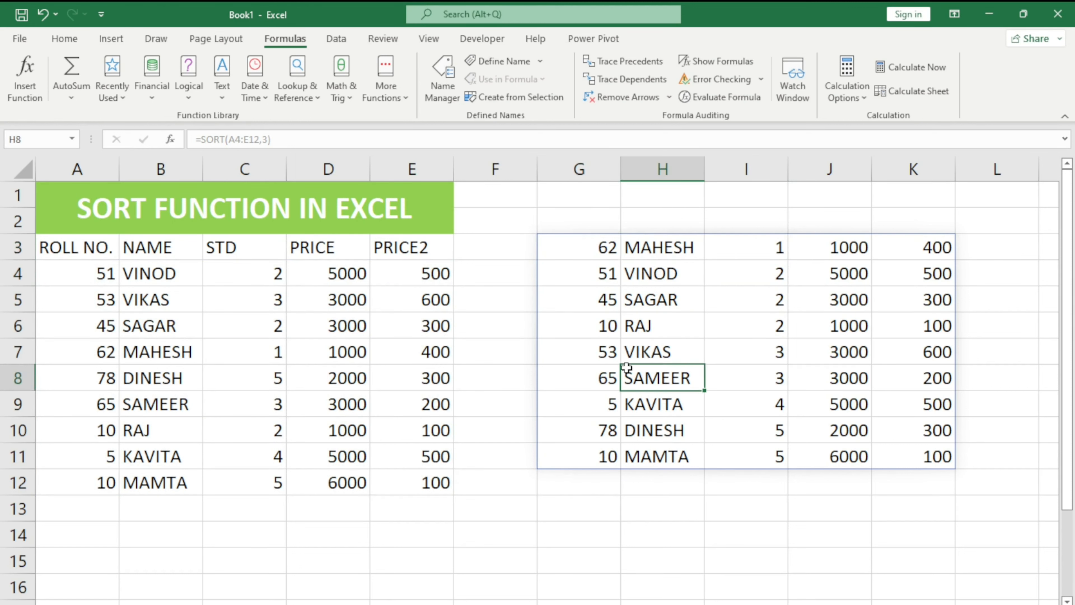
- Add the sort order argument -1 to the G3 formula to sort by STD in descending order
left_click(581, 251)
double_click(581, 251)
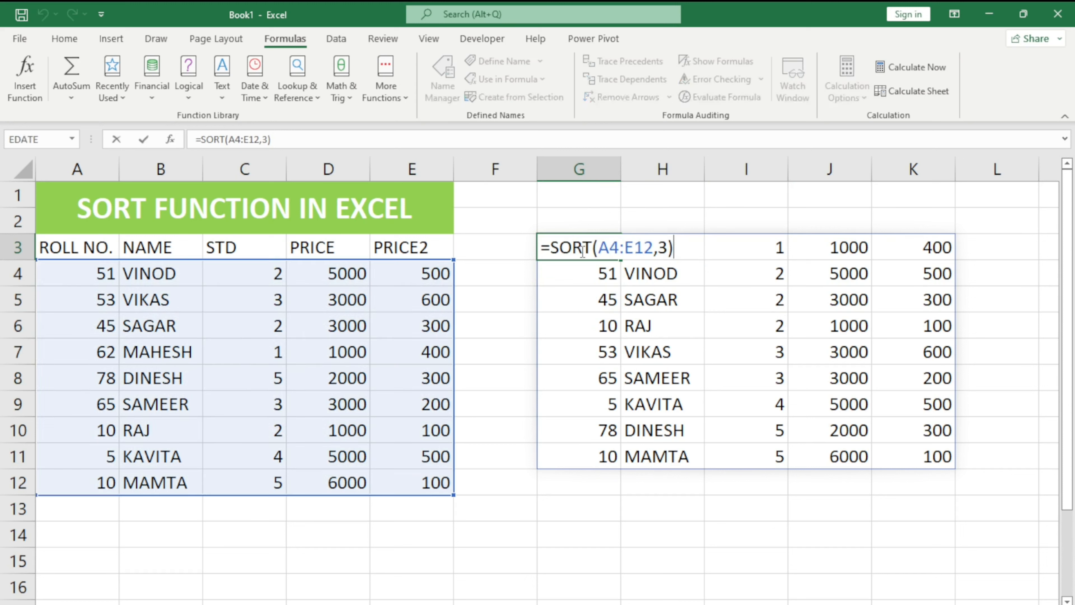
key("Left")
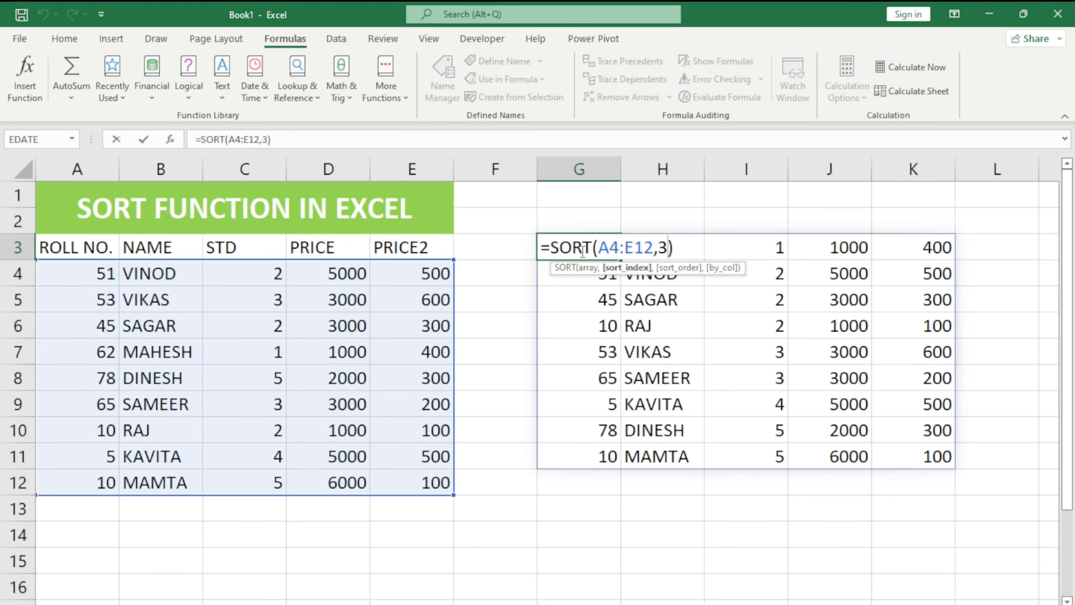
type(",")
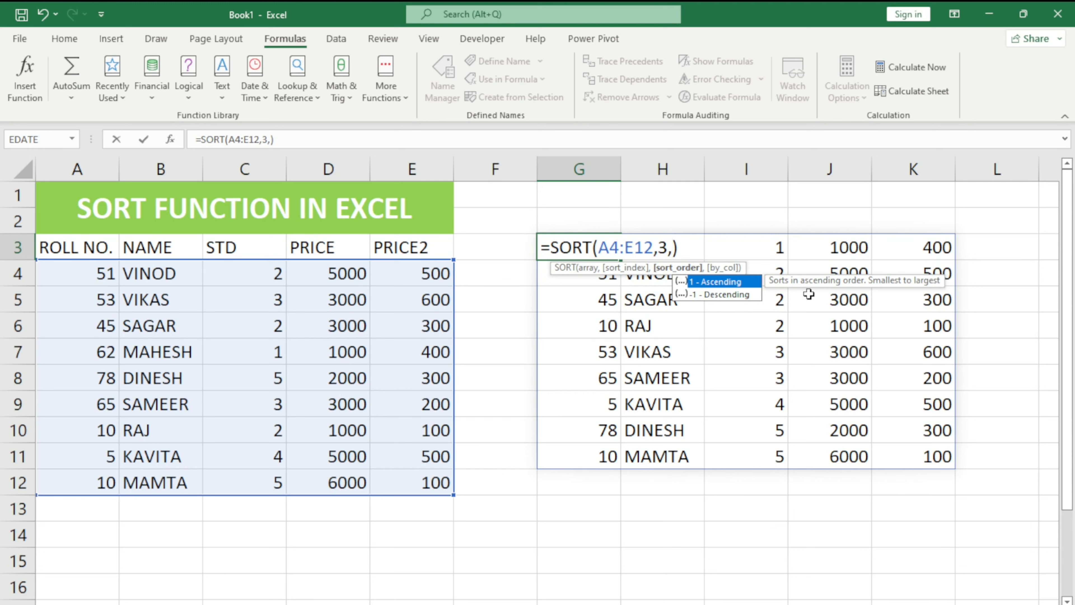
type("-1")
key("Return")
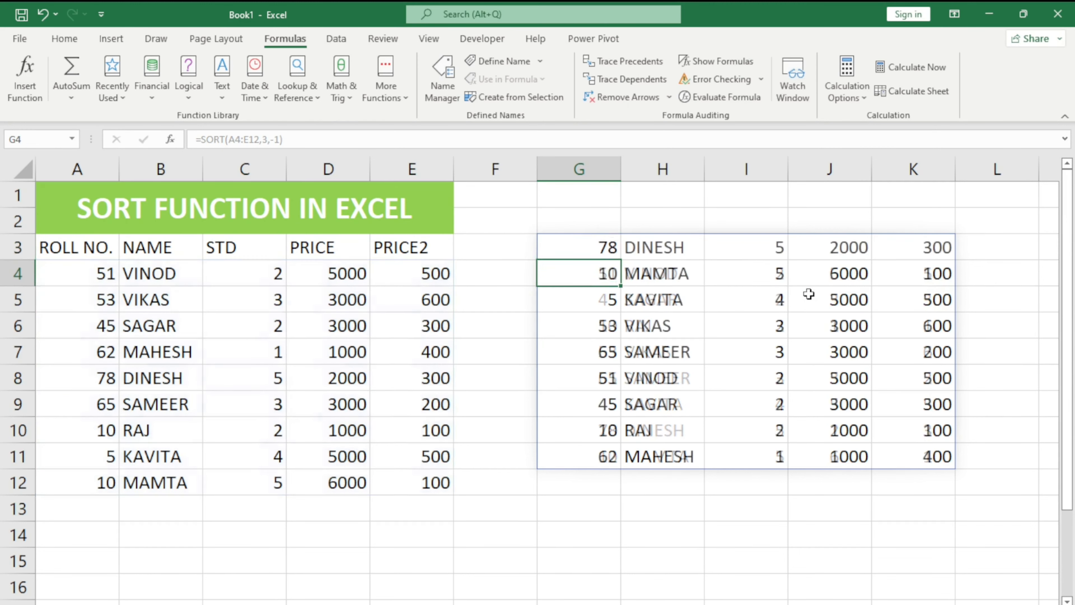
left_click(764, 249)
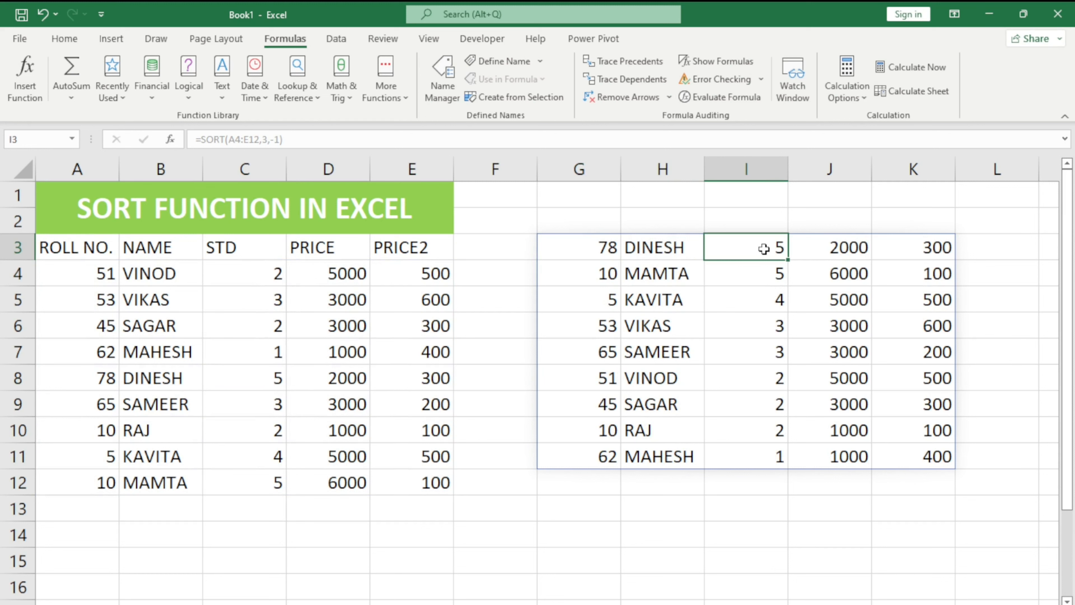
left_click(740, 318)
left_click(752, 375)
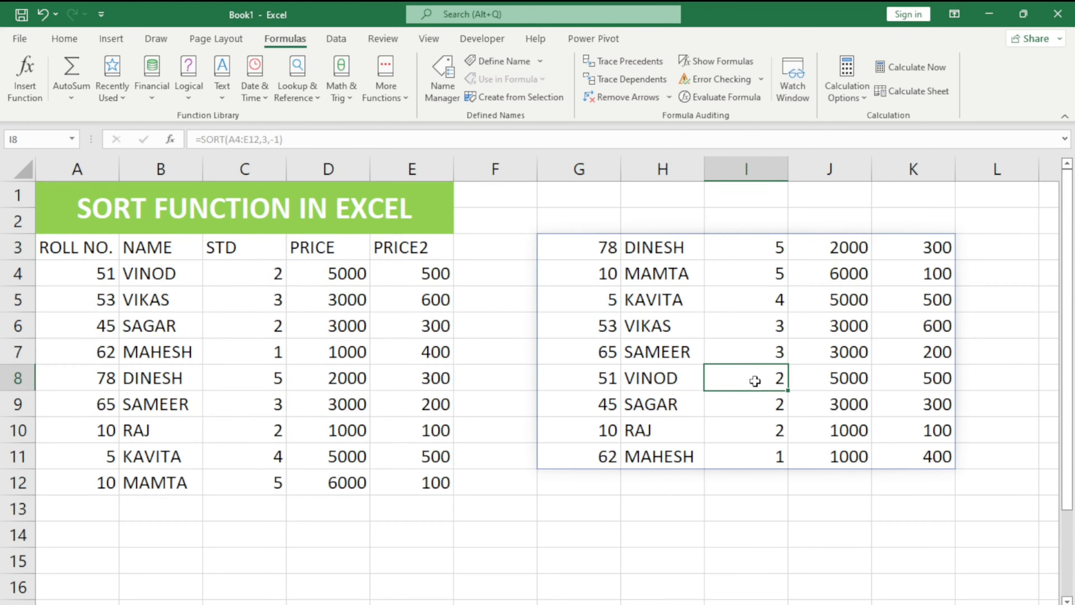
left_click(760, 444)
left_click(596, 253)
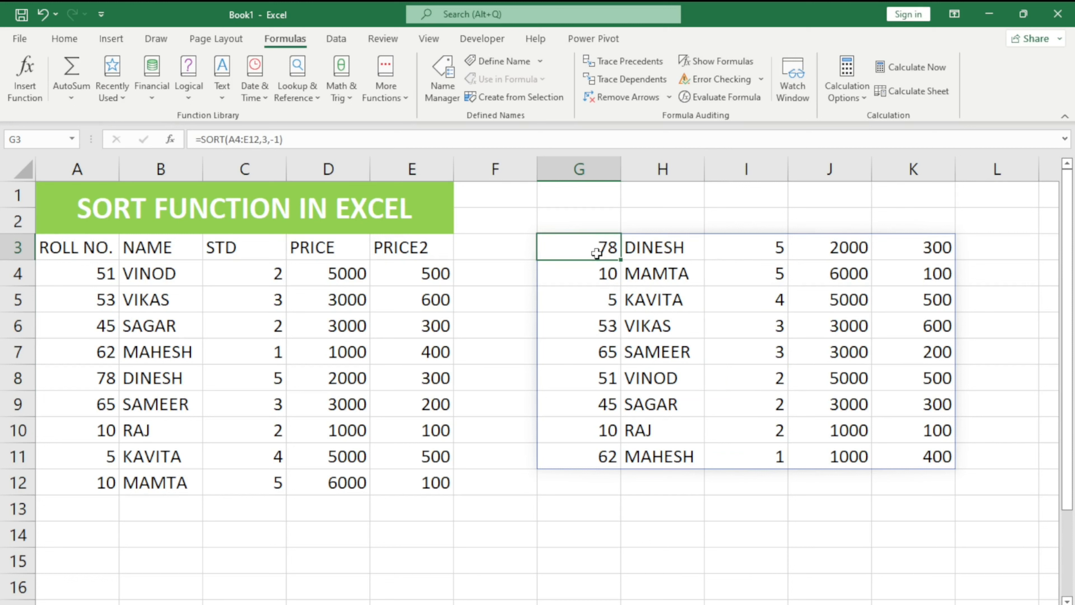
- Change the array in the G3 SORT formula to C4:E12, adding an empty by_col argument after the -1 sort order
double_click(597, 253)
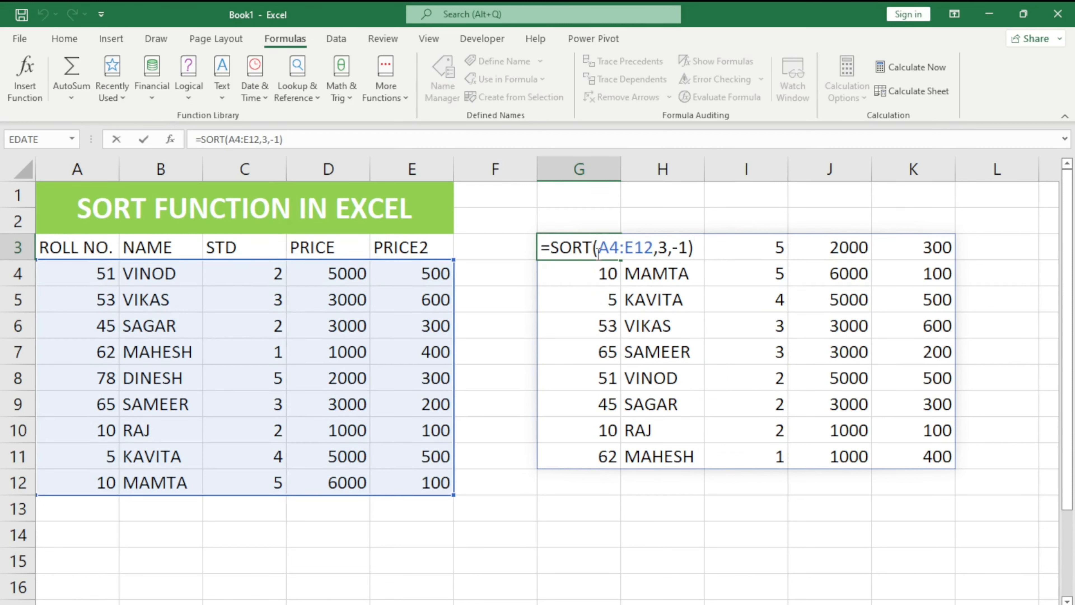
type(",")
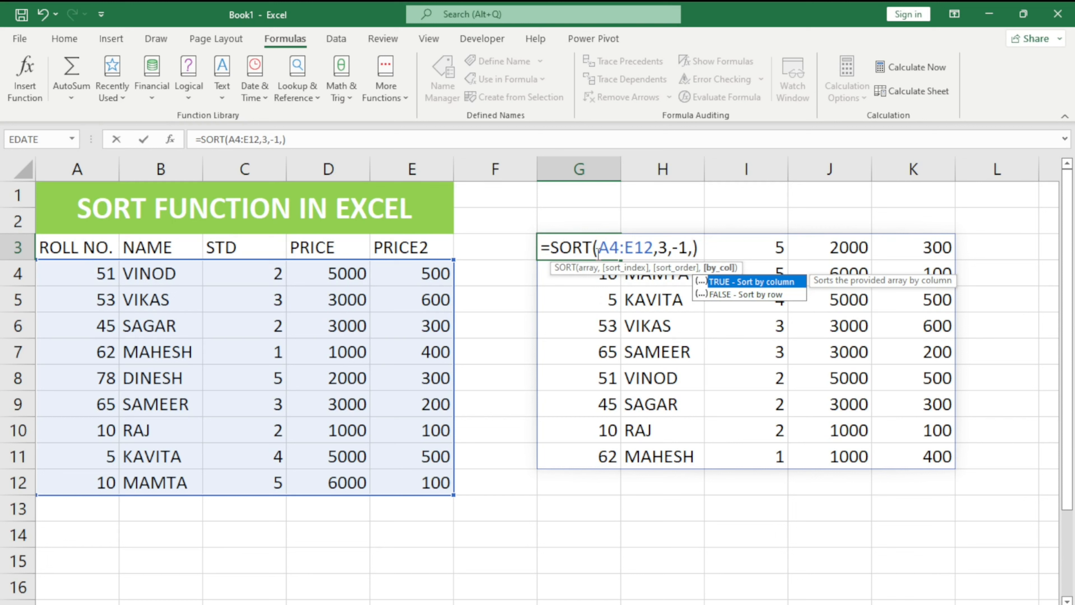
left_click(654, 247)
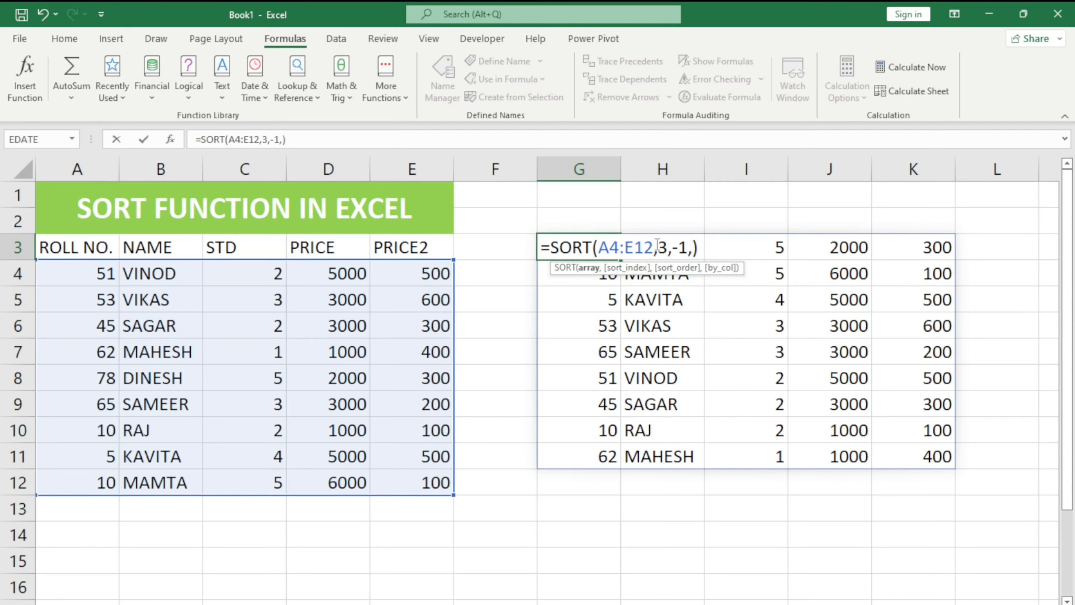
key("BackSpace")
key("BackSpace")
key("BackSpace")
key("BackSpace")
key("BackSpace")
key("BackSpace")
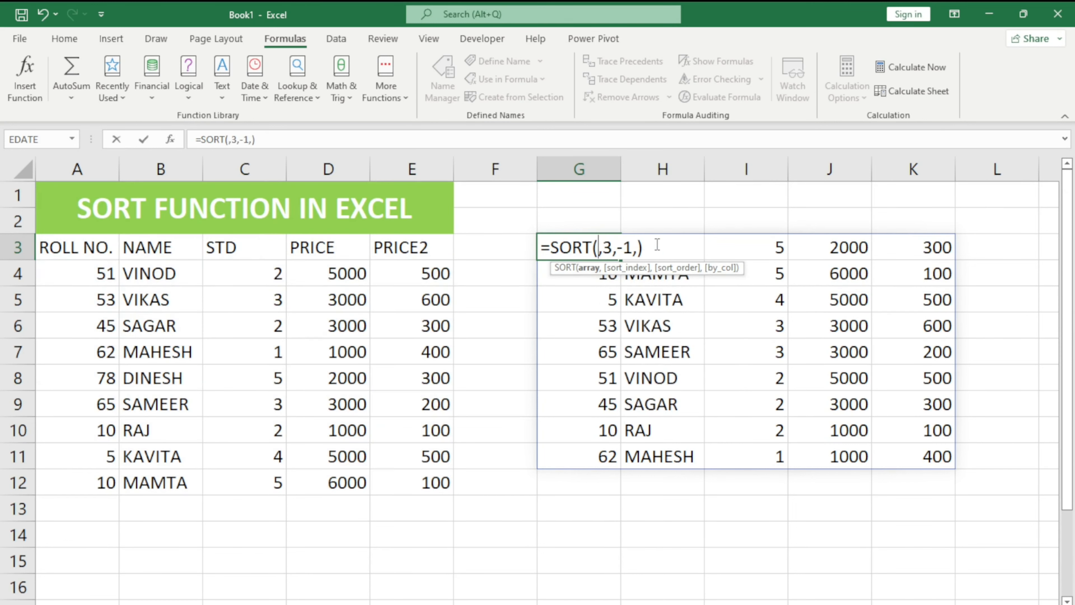
left_click_drag(224, 276, 416, 475)
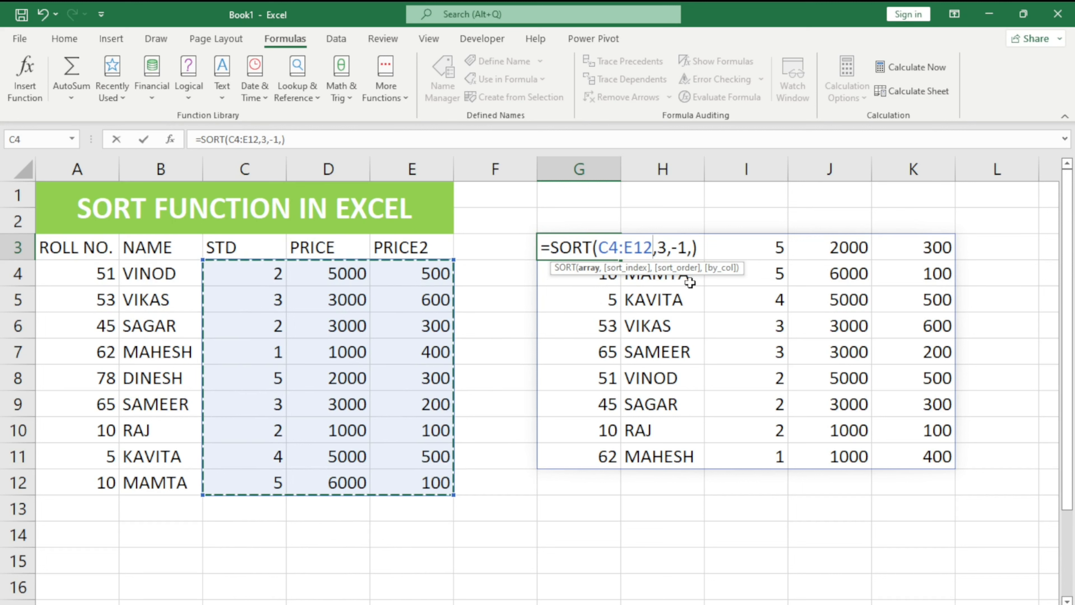
key("Right")
key("Right")
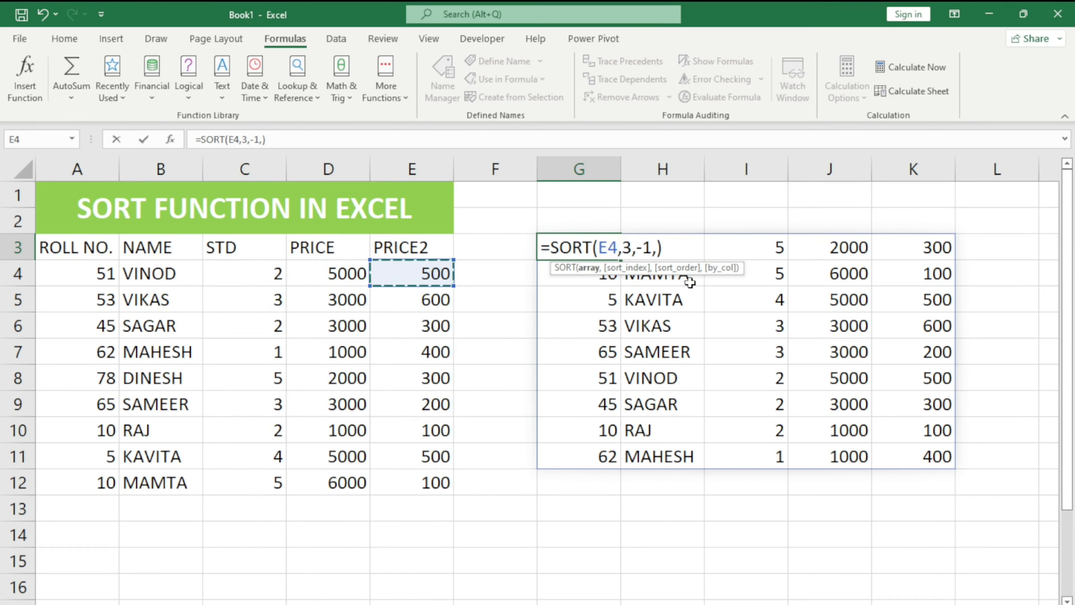
left_click_drag(242, 276, 408, 481)
key("Return")
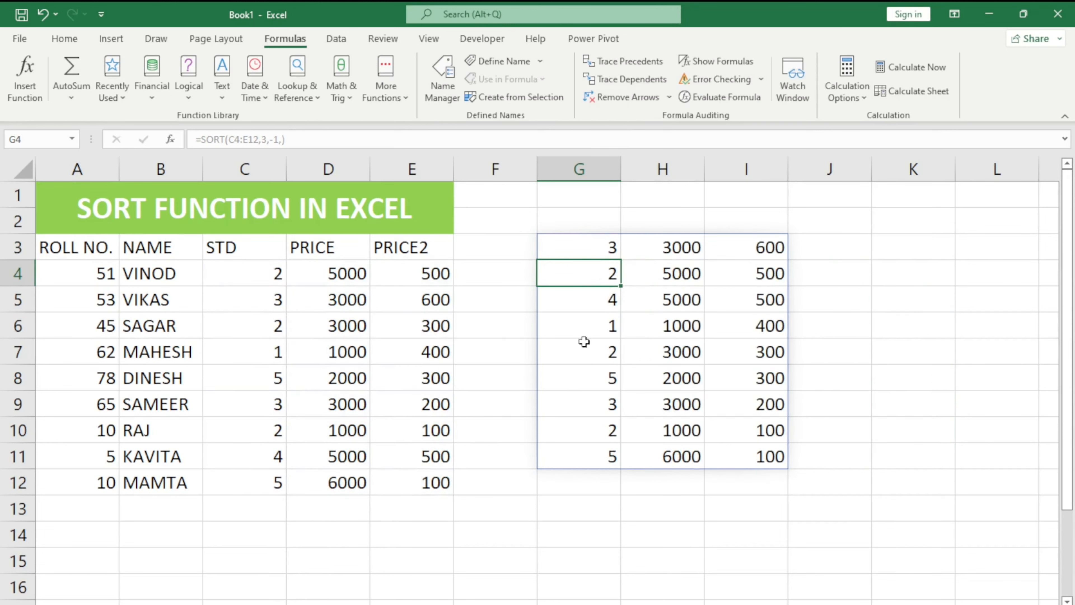
- Set the by_col argument in the G3 formula to TRUE so the array is sorted by column
double_click(577, 245)
key("Left")
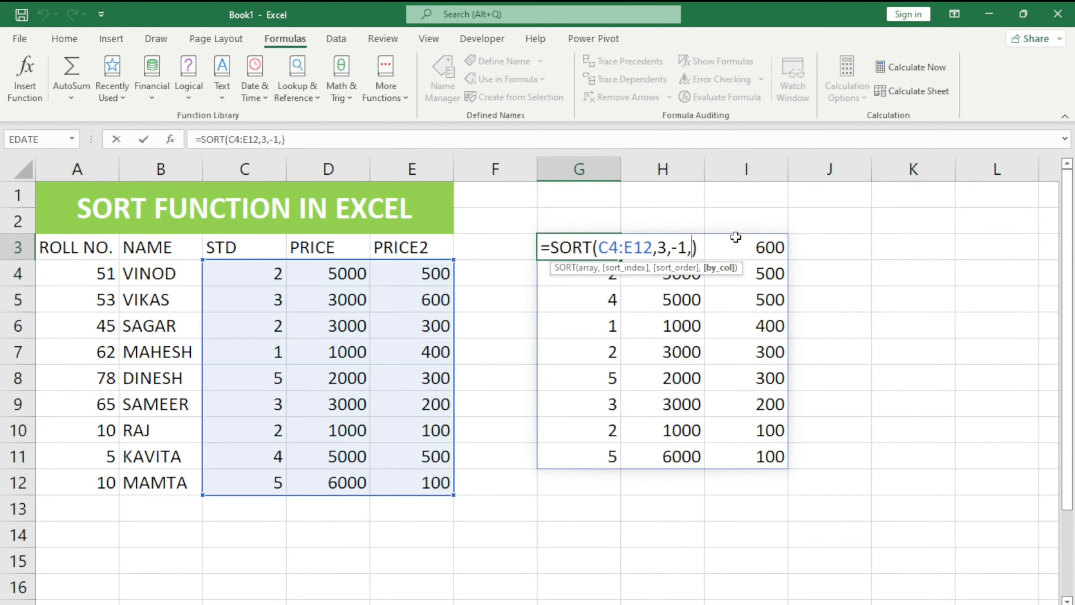
key("BackSpace")
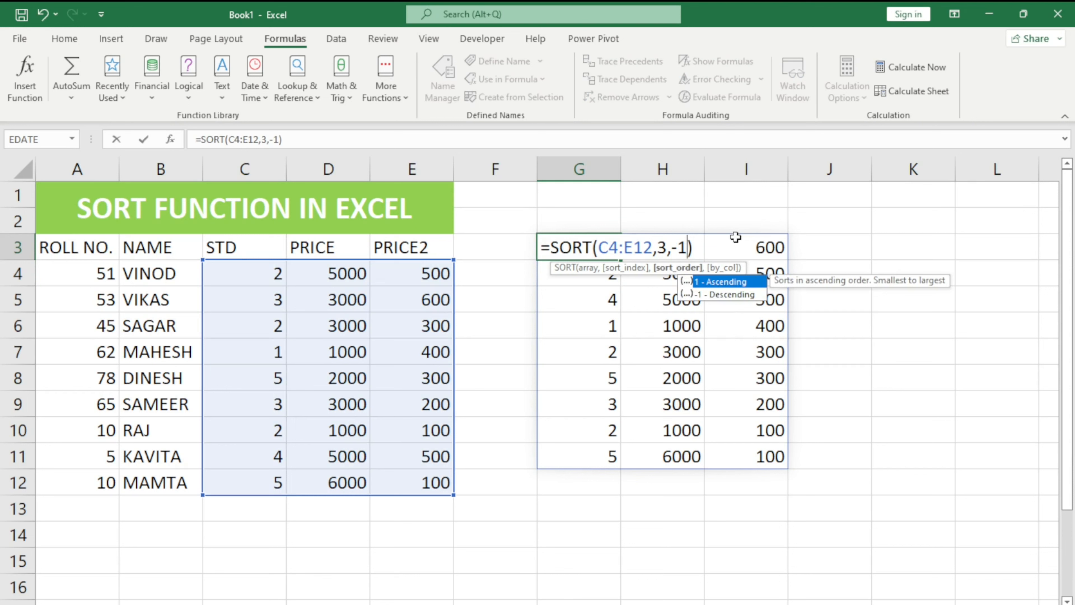
type(",")
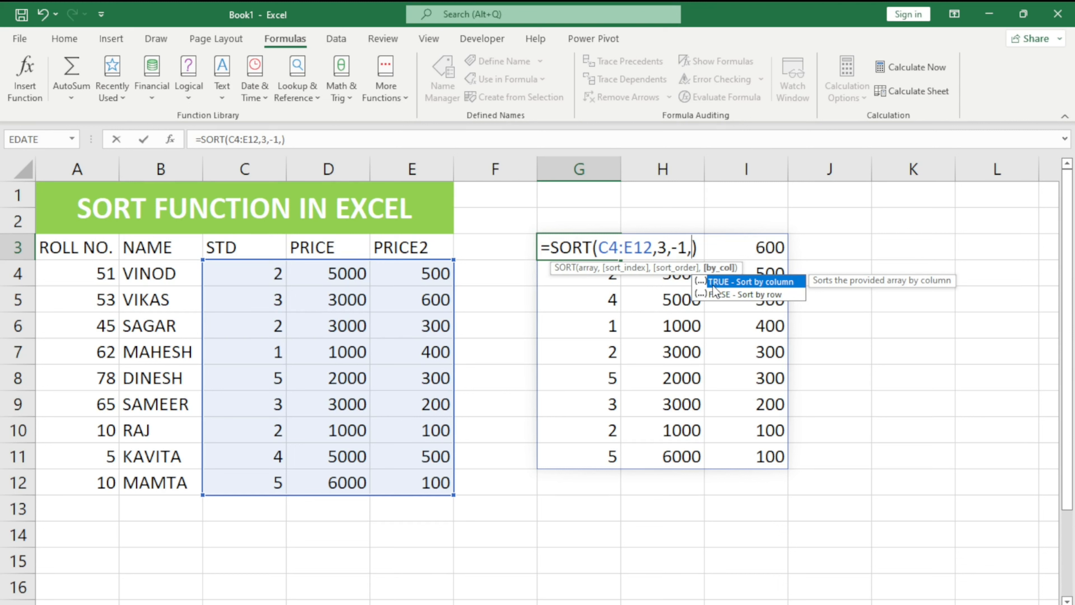
type("TRUE")
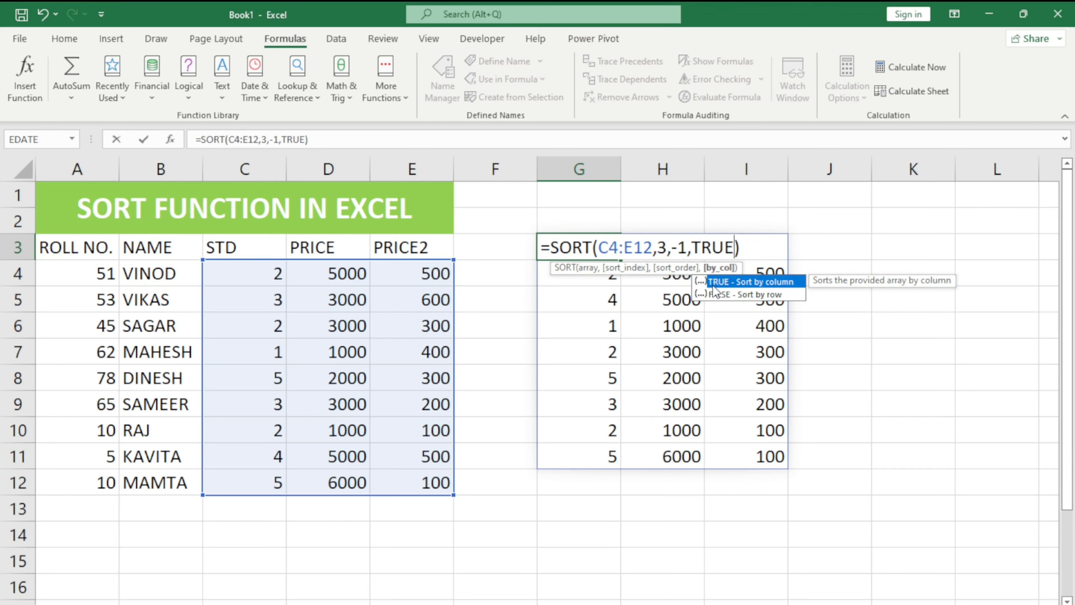
key("ctrl+Return")
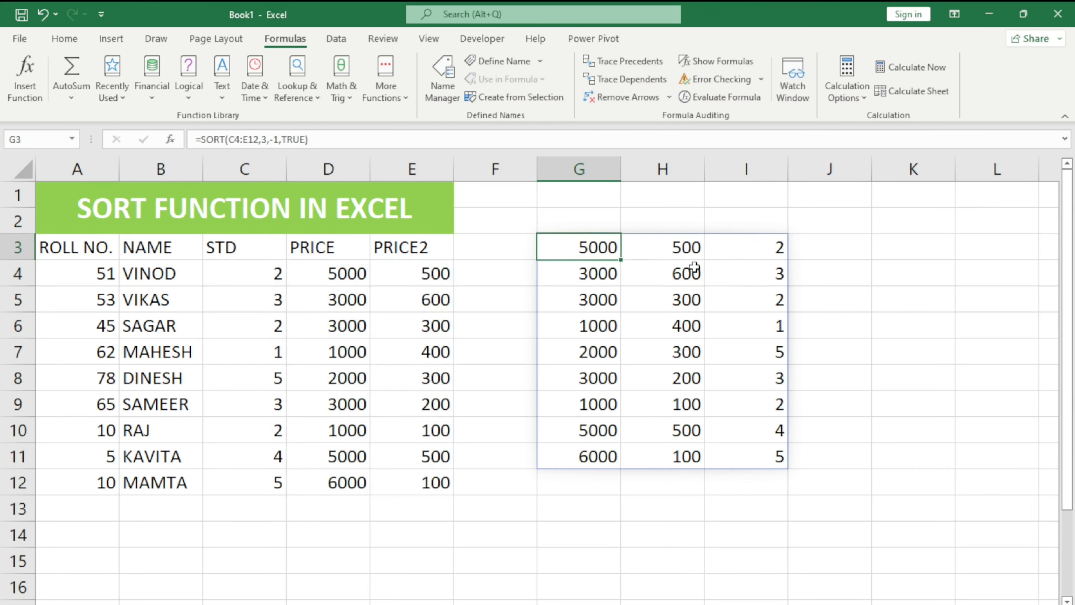
- Clear the sort index and sort order in the G3 formula so it reads =SORT(C4:E12,,,TRUE)
key("F2")
key("Left")
key("Left")
key("Left")
key("Left")
key("Left")
key("Left")
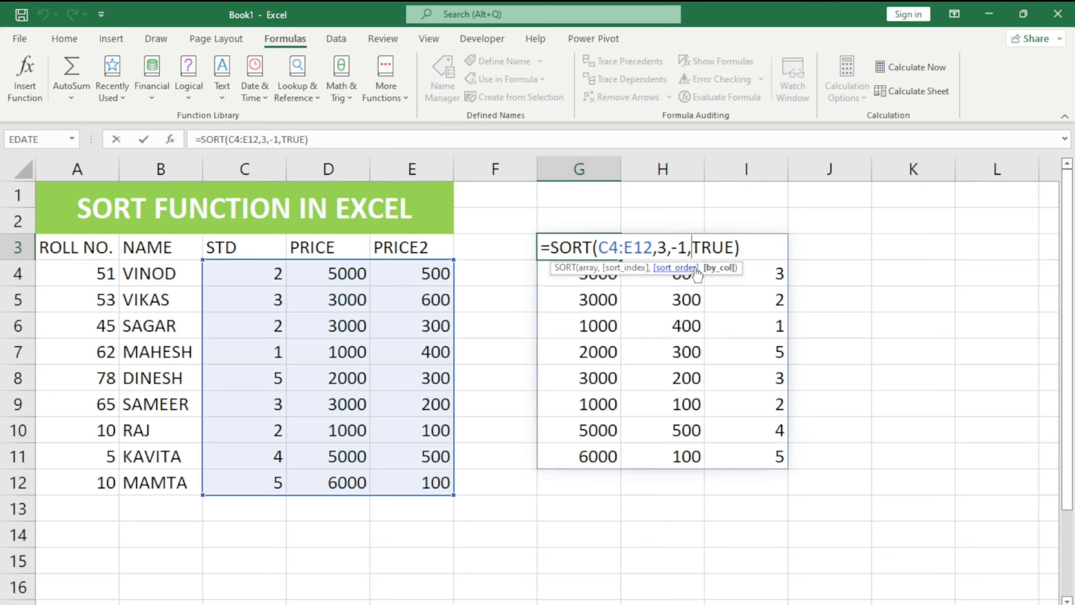
key("BackSpace")
key("BackSpace")
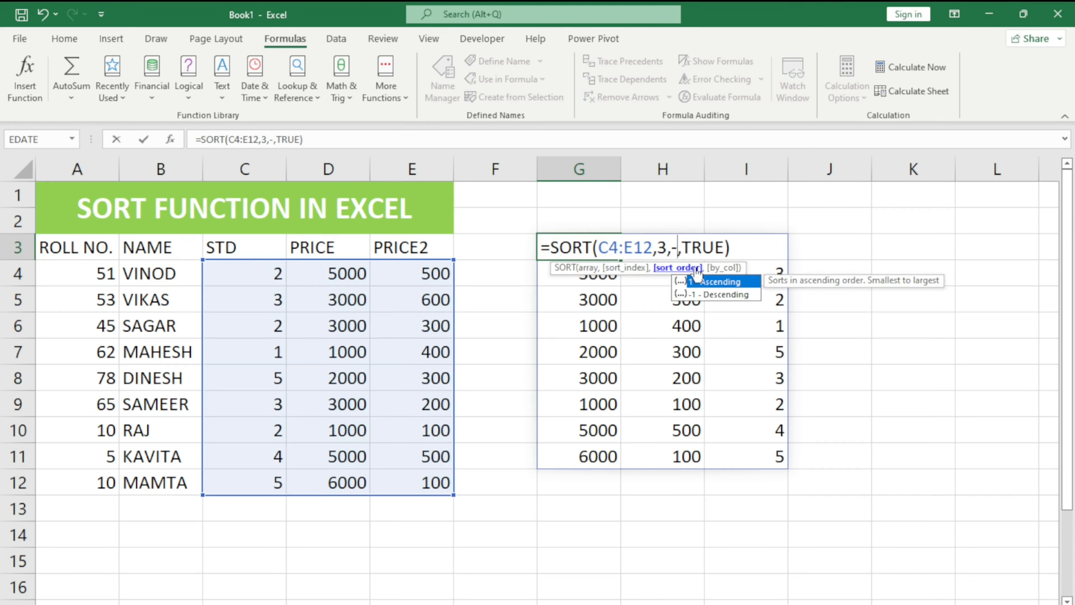
key("Left")
key("BackSpace")
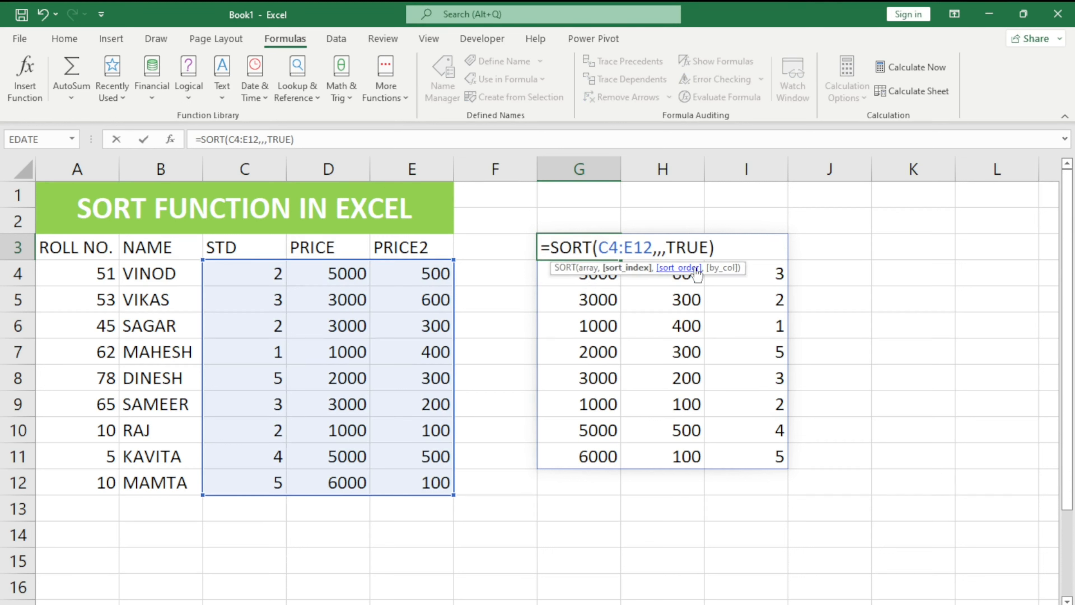
key("Return")
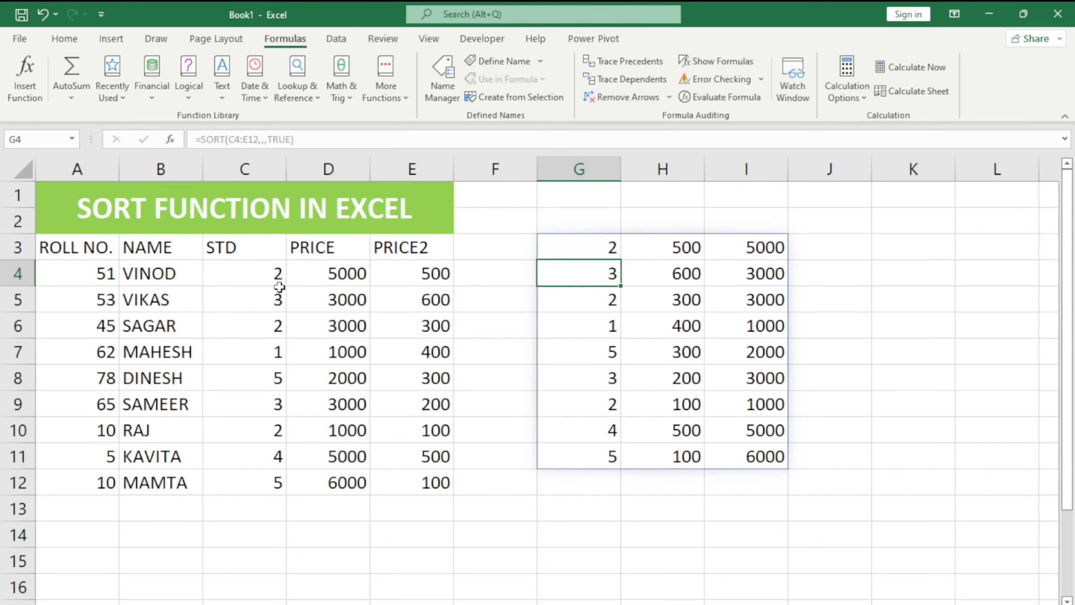
- Enter 3, 2 and 1 as the STD, PRICE and PRICE2 values in cells C4, D4 and E4
left_click(260, 276)
left_click(351, 275)
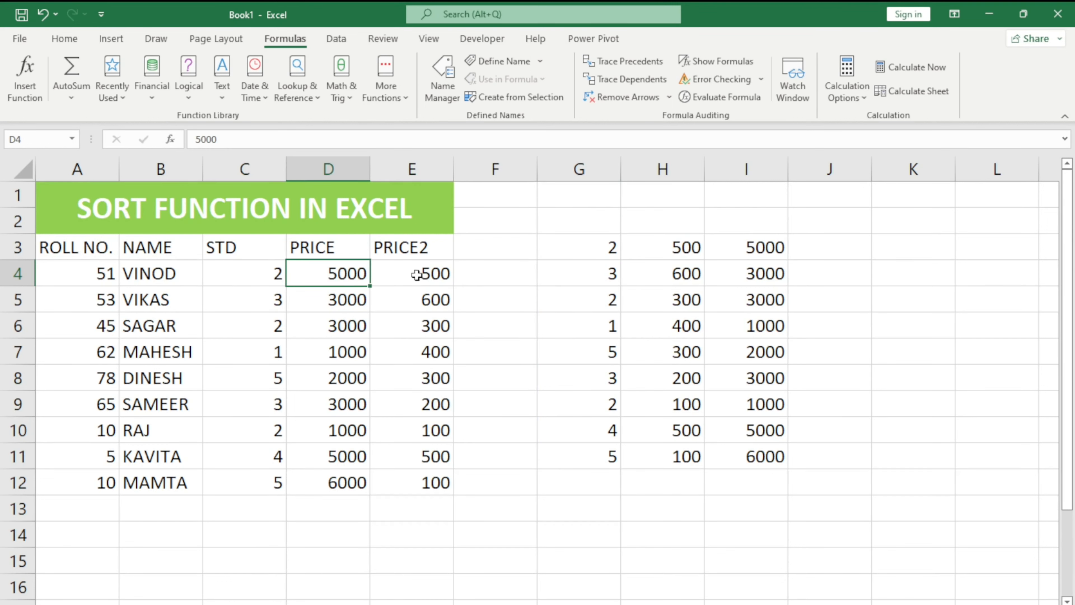
left_click(413, 274)
left_click(334, 278)
key("Left")
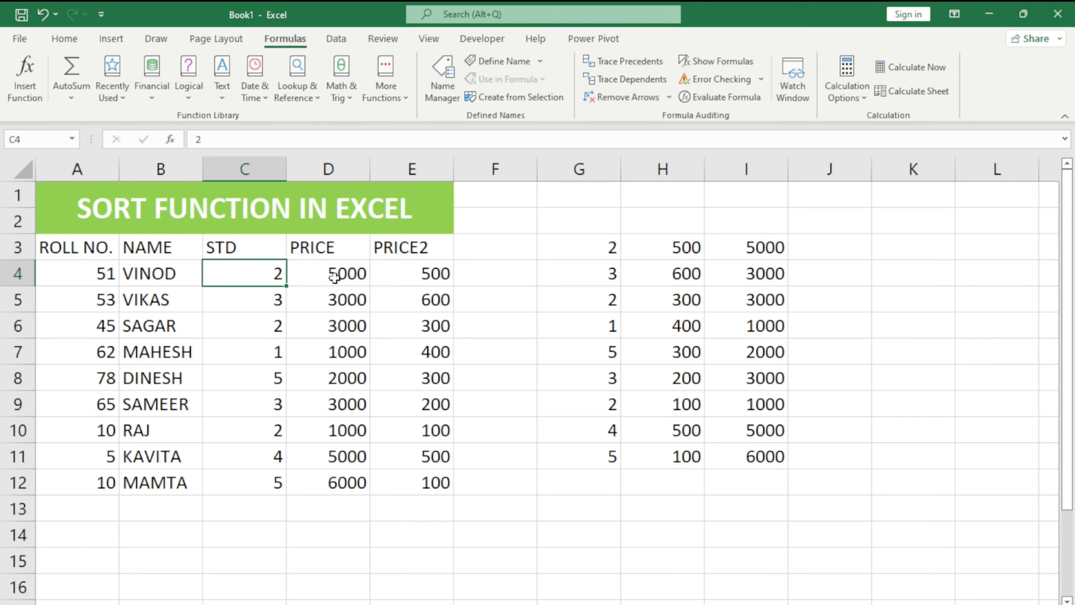
type("3")
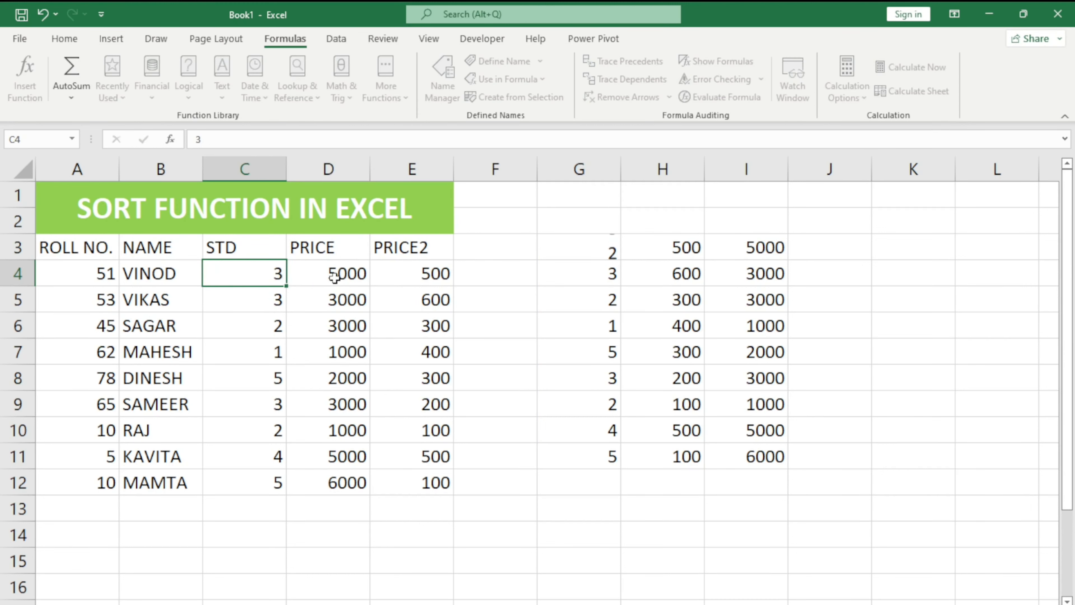
key("Right")
type("2")
key("Right")
key("F2")
key("BackSpace")
key("BackSpace")
key("BackSpace")
type("1")
key("Tab")
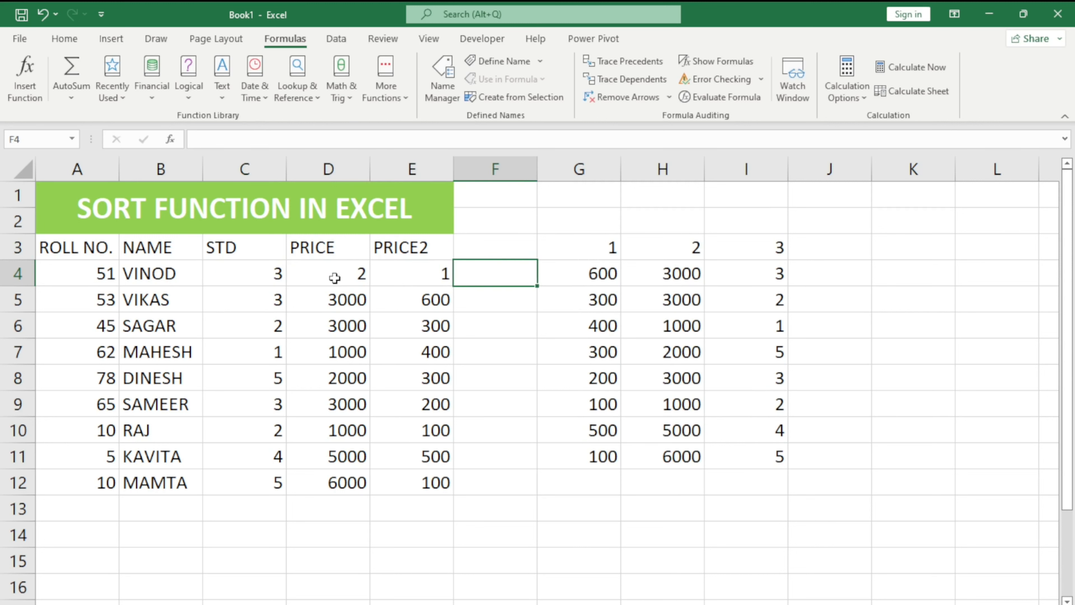
- Compare the row 4 values of the STD, PRICE and PRICE2 columns with the column order of the sorted output
key("Left")
key("Left")
key("Left")
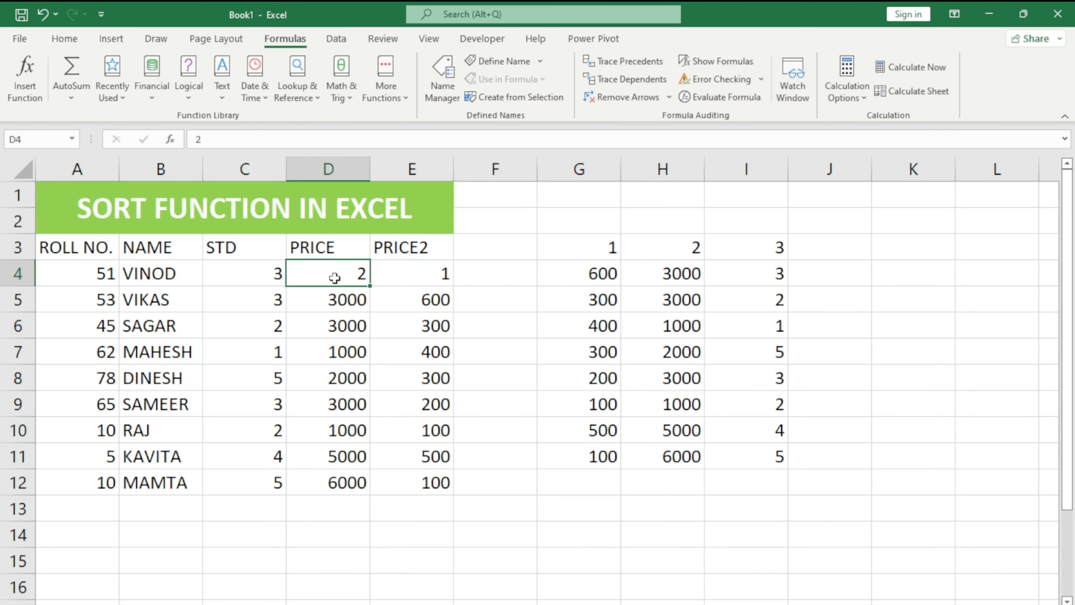
key("shift+Right")
key("shift+Right")
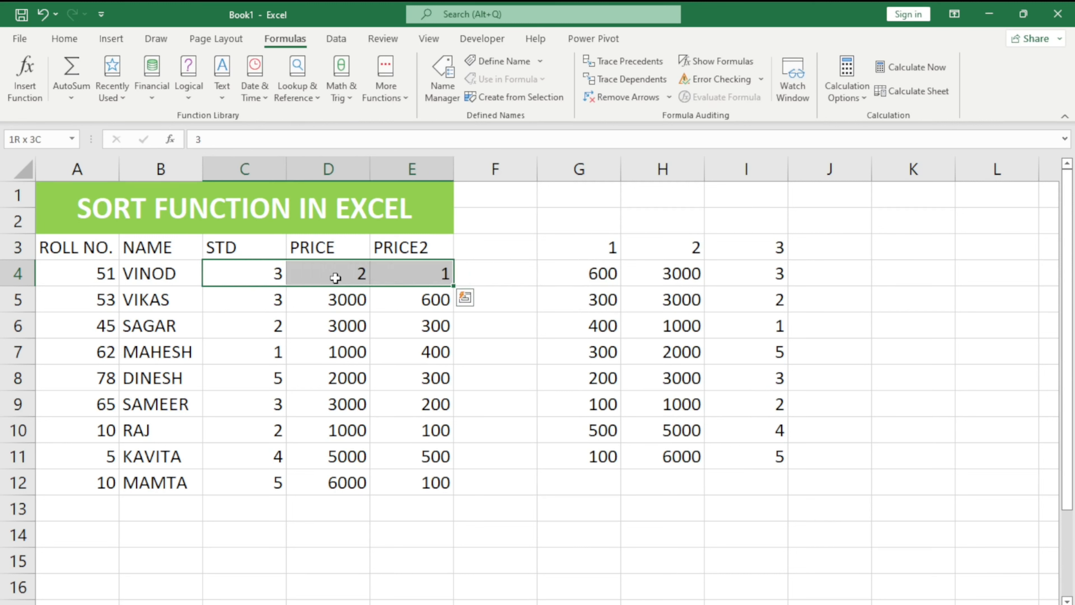
left_click(417, 168)
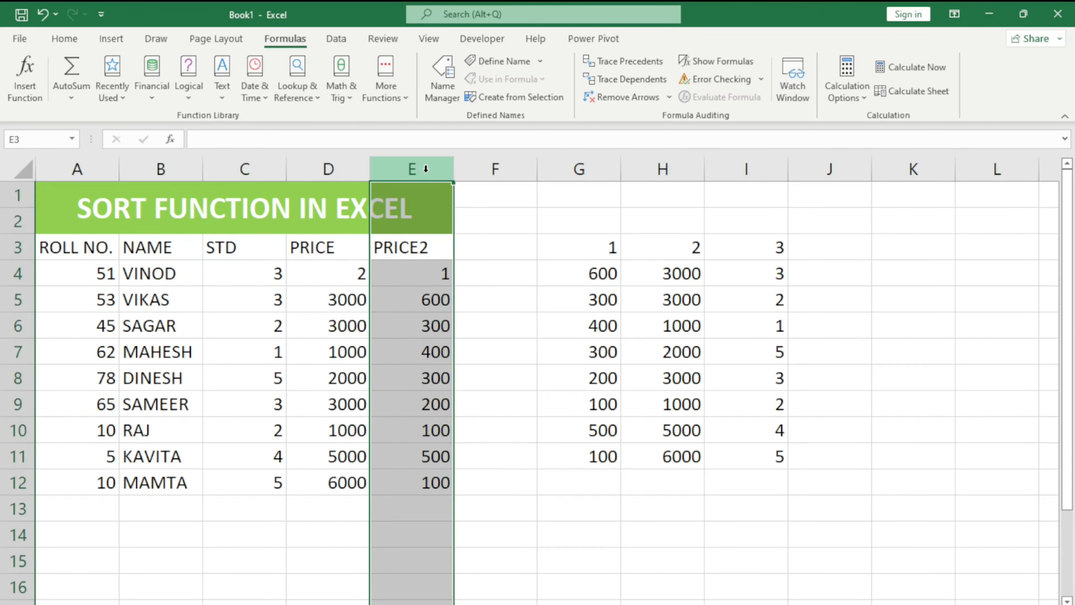
left_click(401, 282)
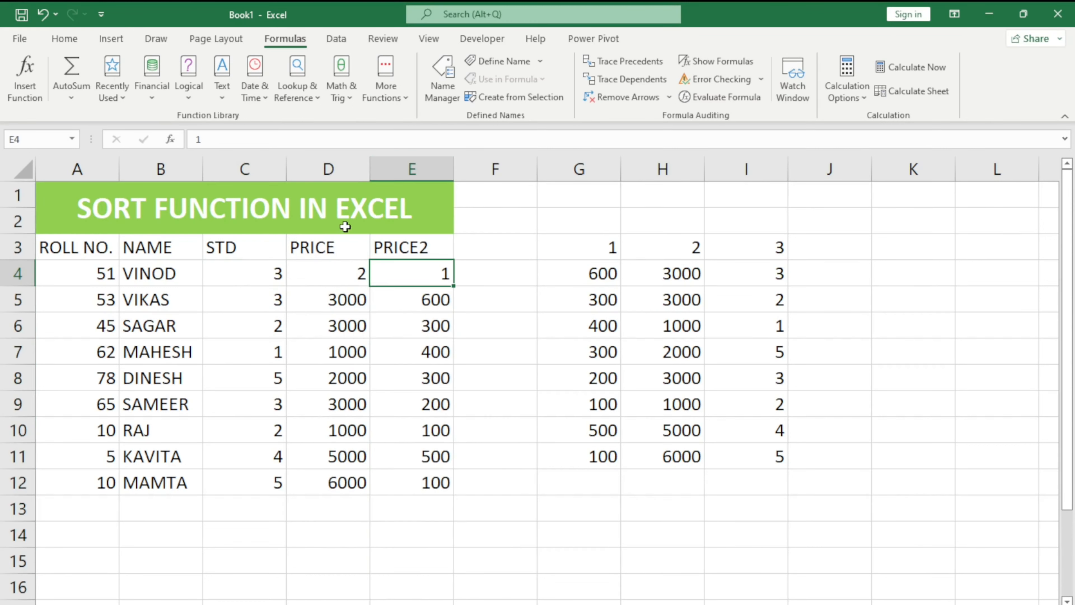
left_click(334, 168)
left_click(357, 272)
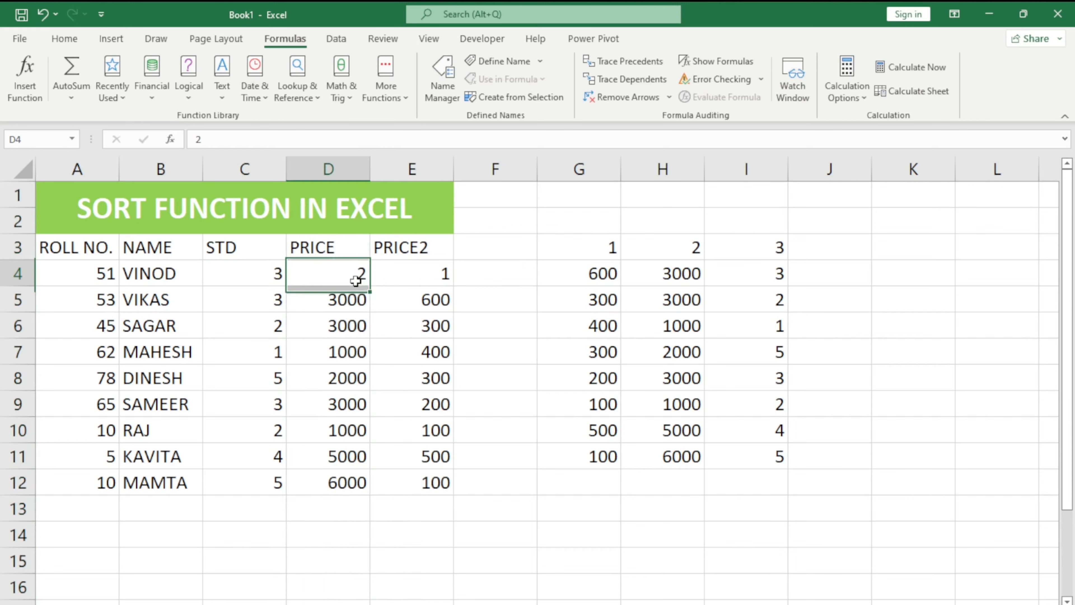
left_click(250, 168)
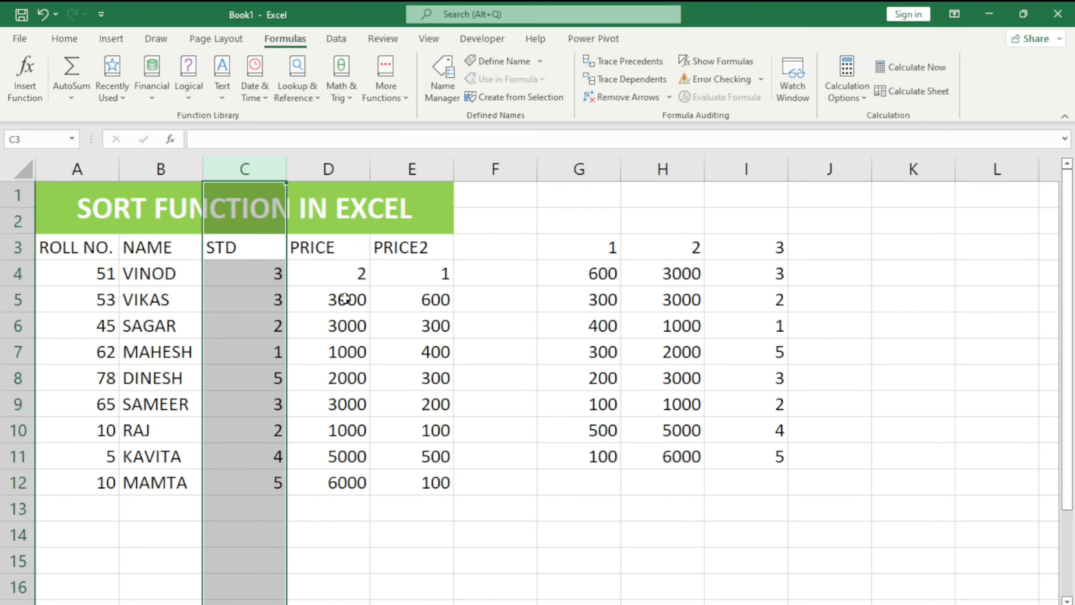
- Set the first record's STD to 1, PRICE to 3 and PRICE2 to 2 in cells C4:E4
left_click(270, 282)
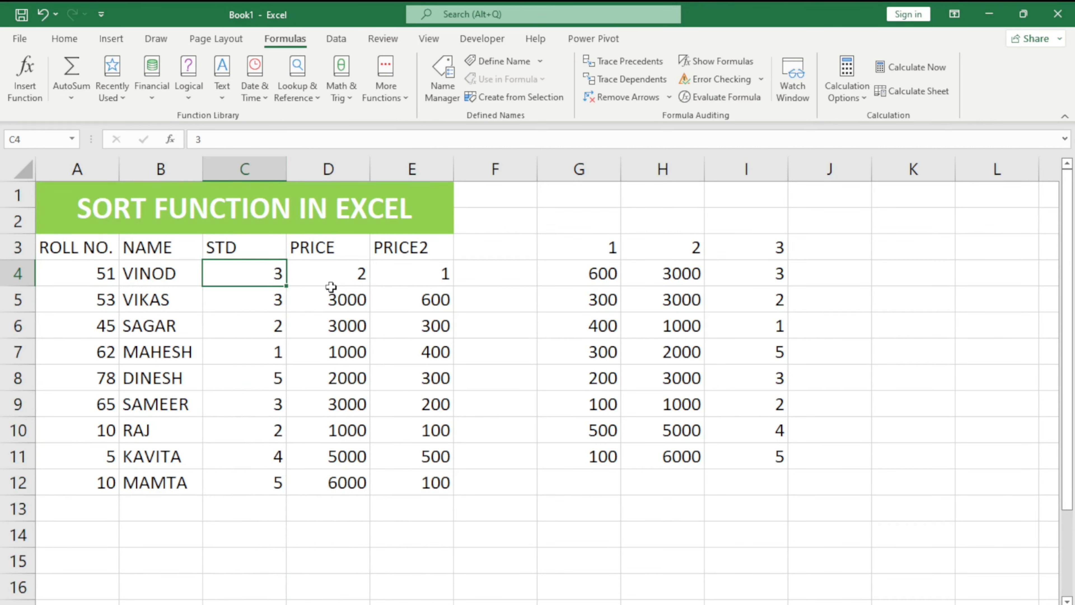
type("1")
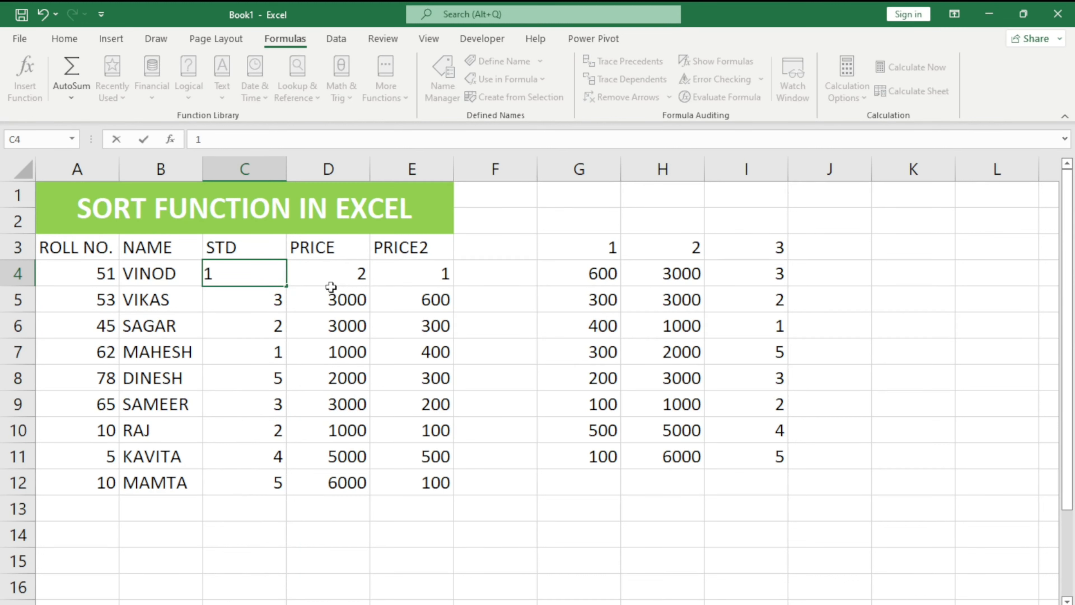
left_click(331, 287)
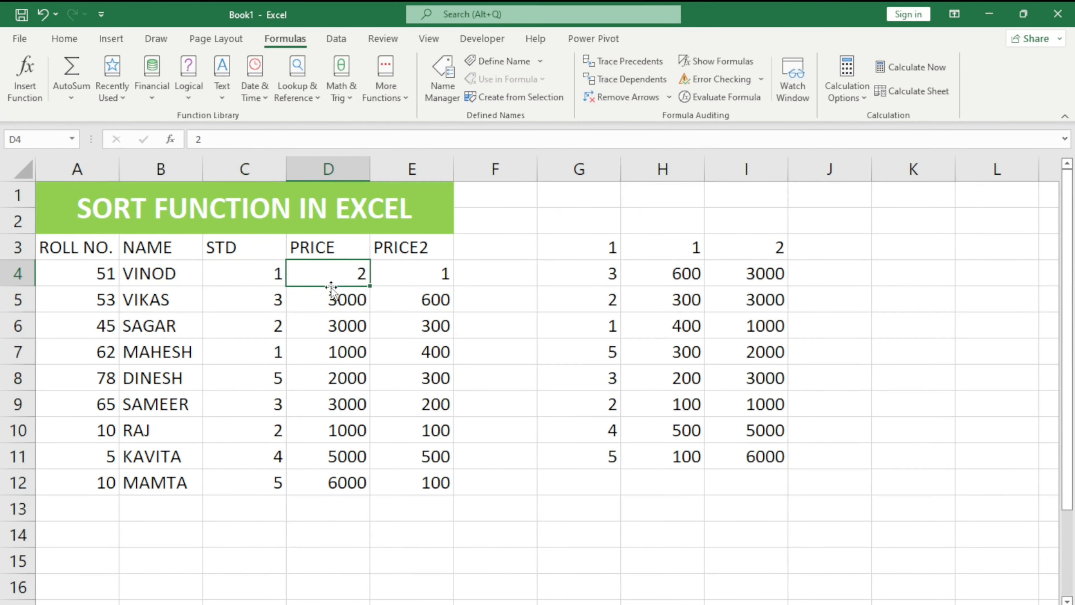
type("3")
key("Tab")
type("2")
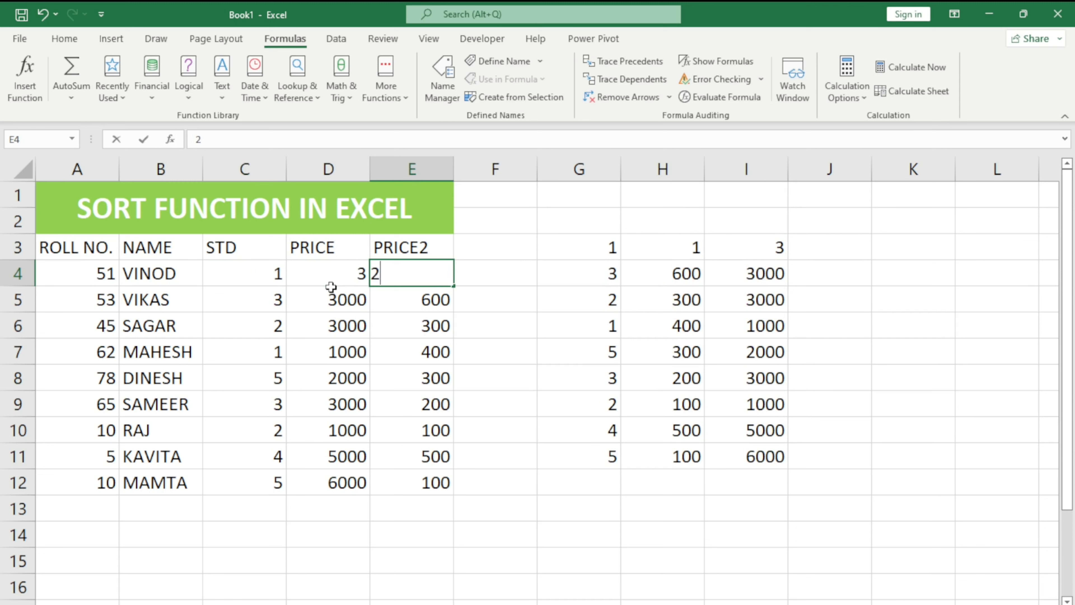
key("ctrl+Return")
- Trace source columns C, E and D in turn against the rearranged columns of the sorted output
left_click(331, 287)
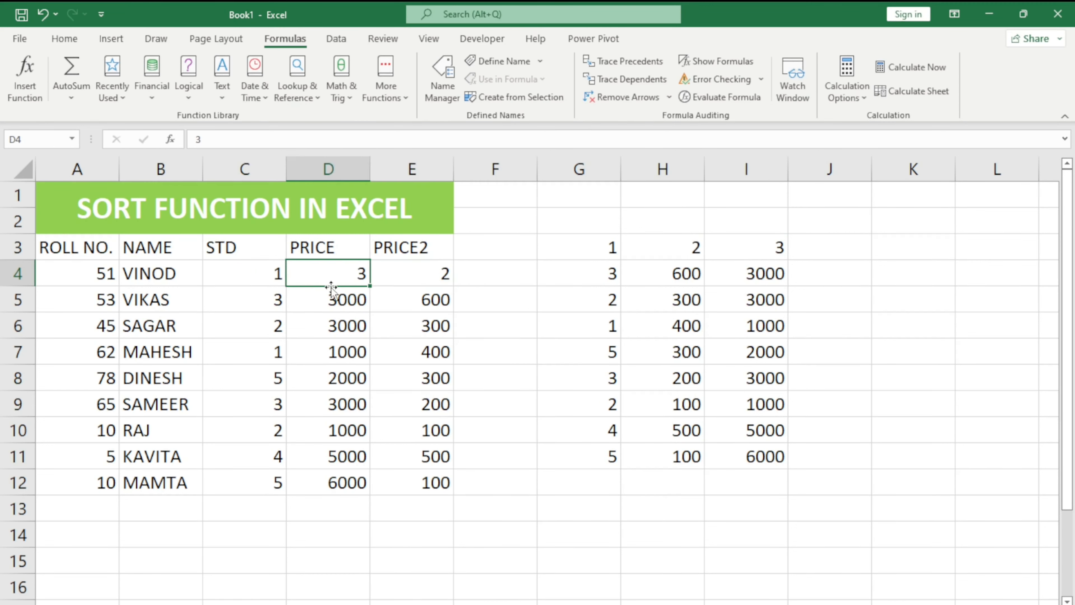
key("Left")
left_click(256, 161)
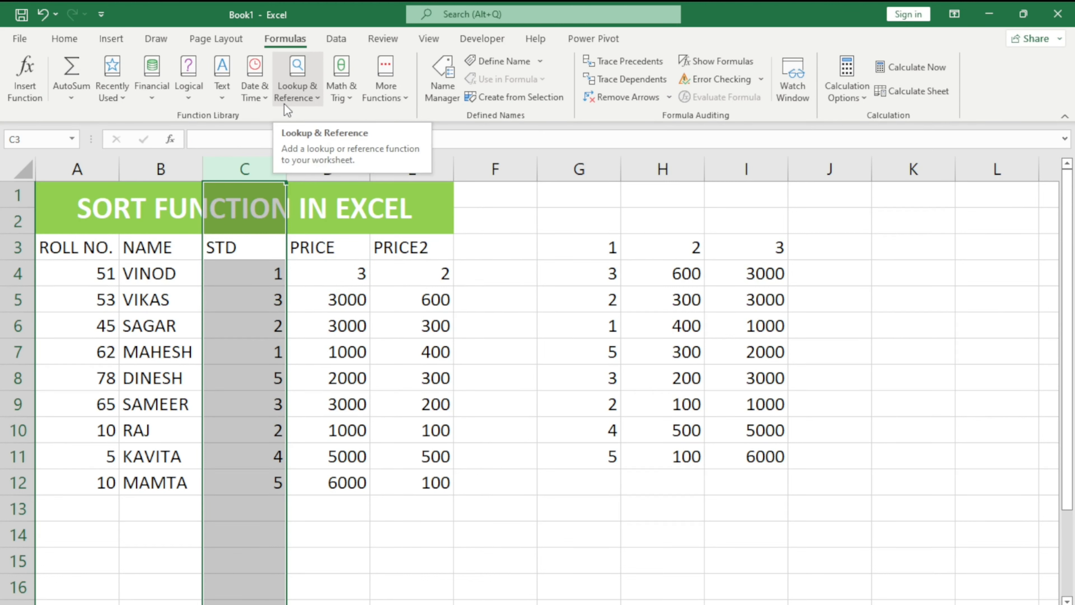
left_click(444, 163)
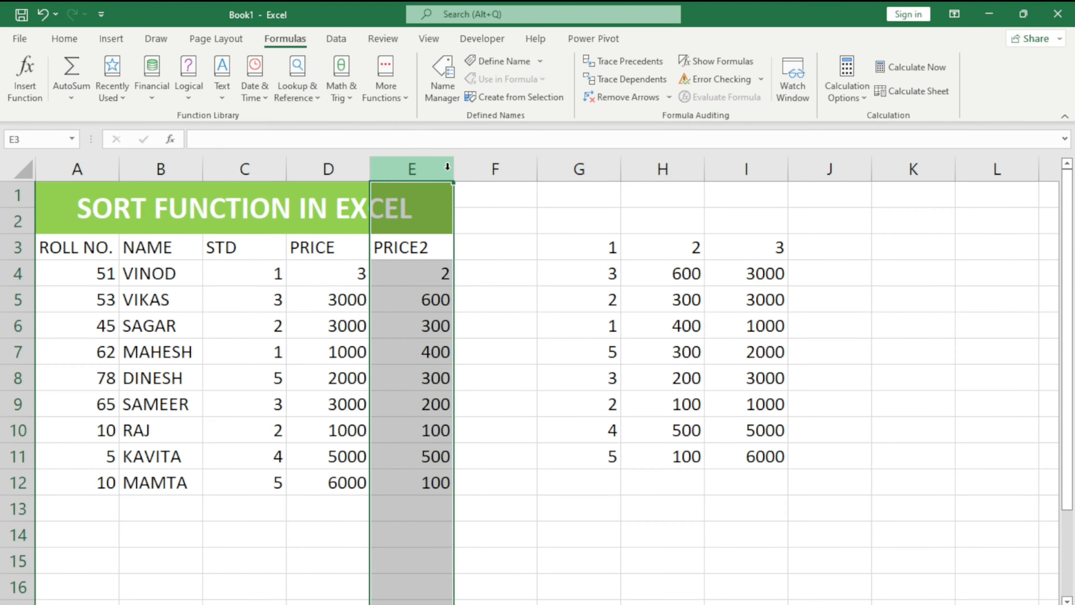
left_click(340, 168)
left_click(340, 167)
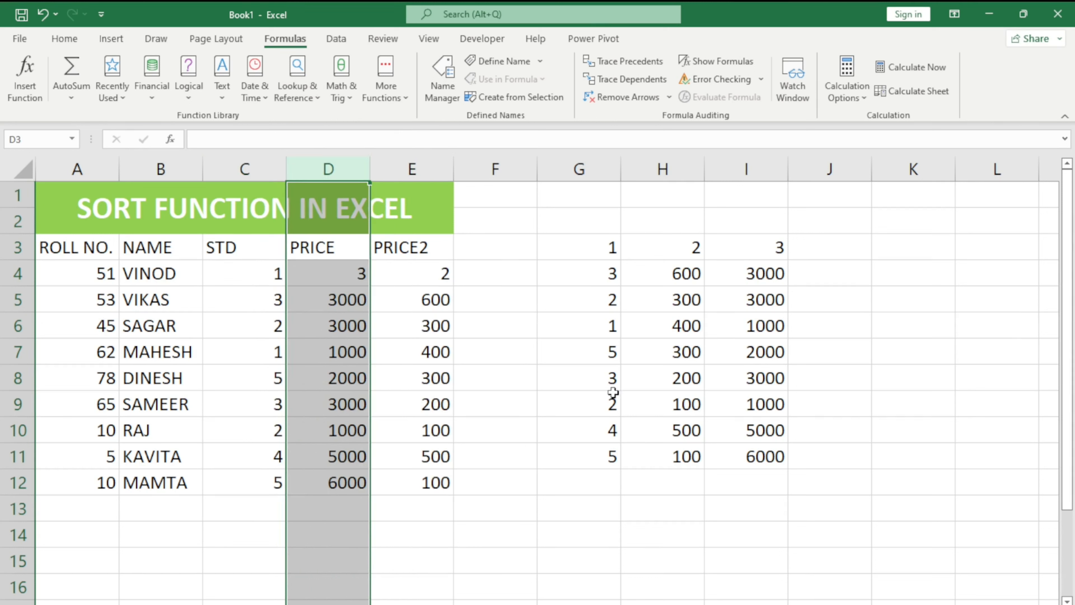
left_click(515, 519)
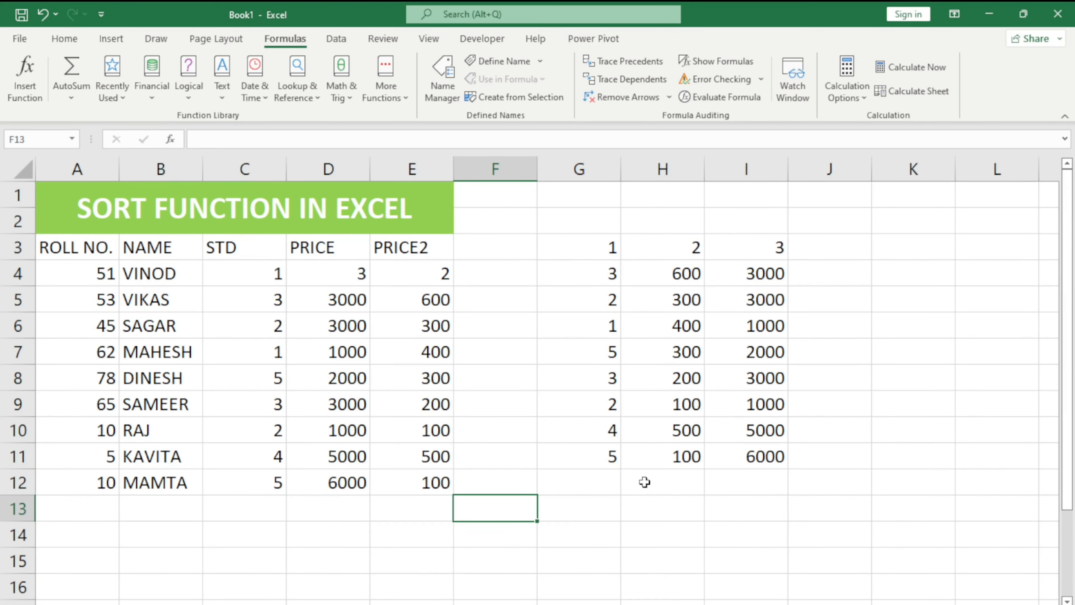
- Copy the student names in B4:B12 and paste them transposed as a horizontal row starting at F13
key("Right")
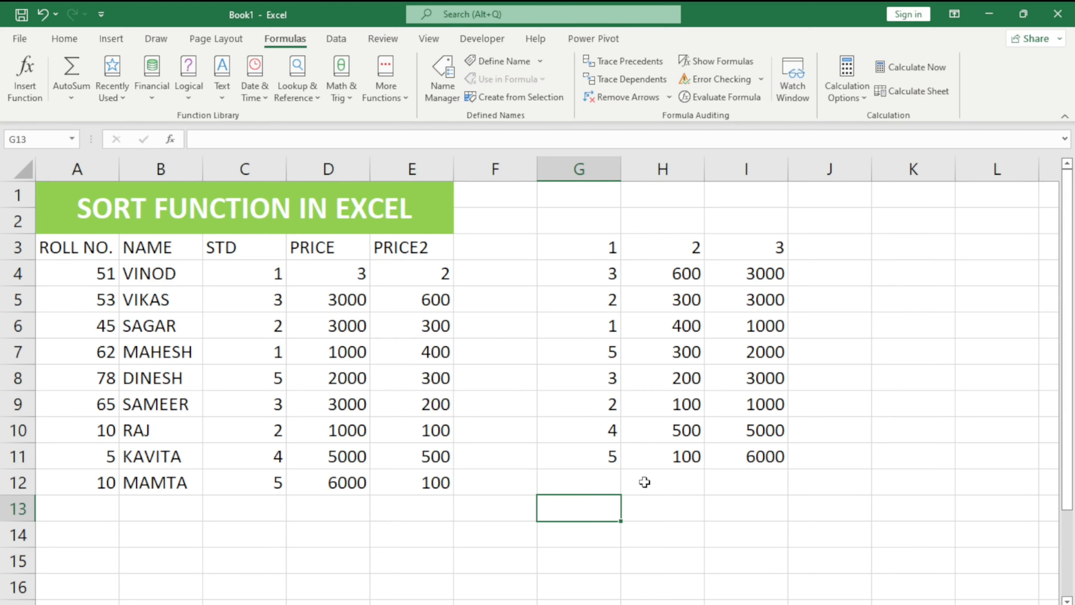
left_click_drag(160, 274, 145, 487)
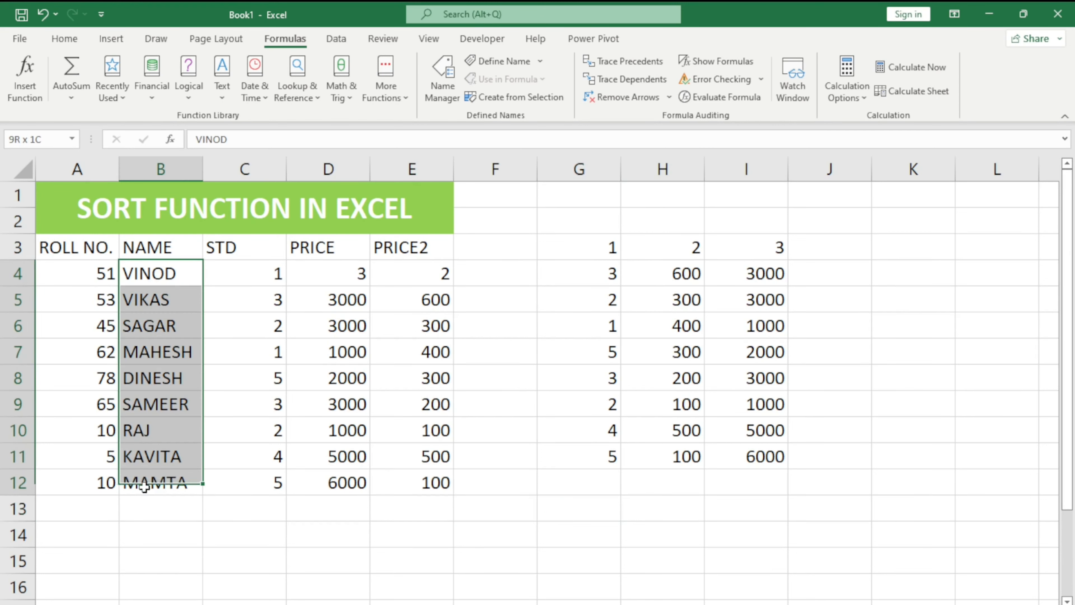
key("ctrl+c")
left_click(501, 513)
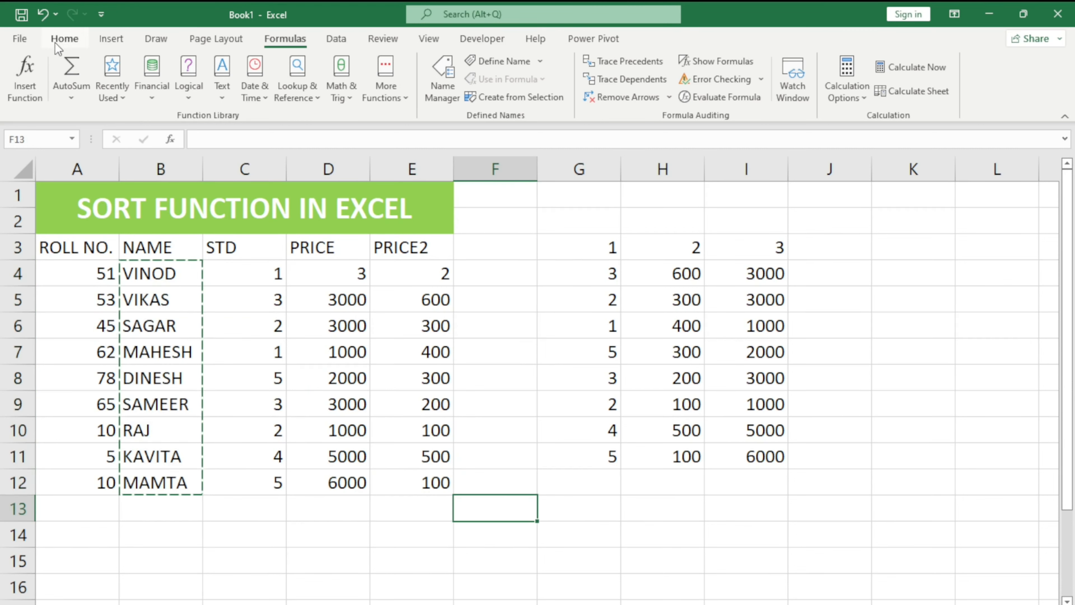
left_click(22, 39)
left_click(20, 44)
left_click(69, 38)
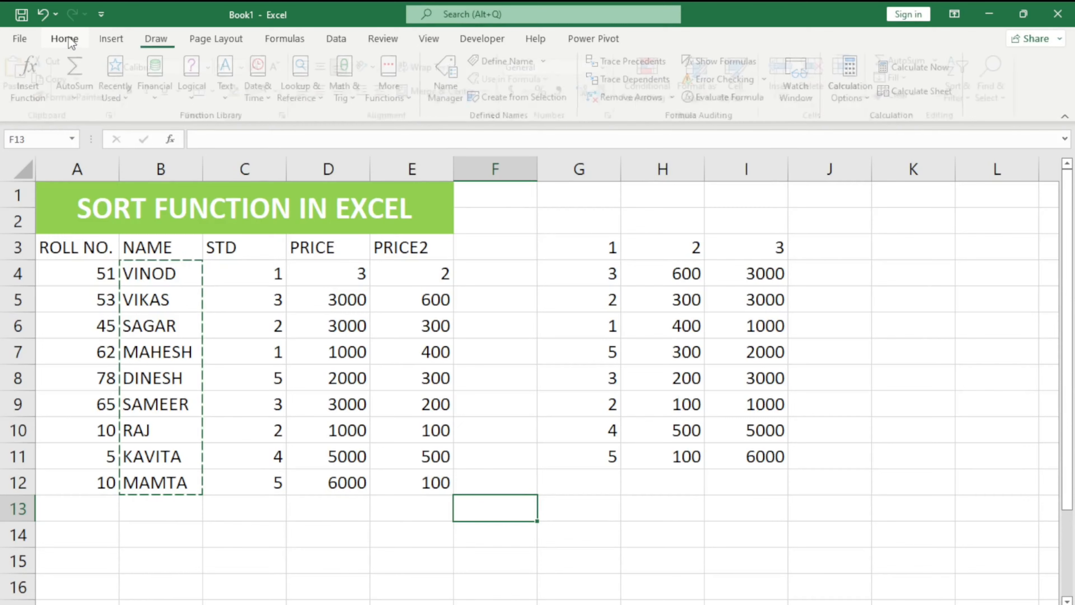
left_click(26, 97)
left_click(43, 281)
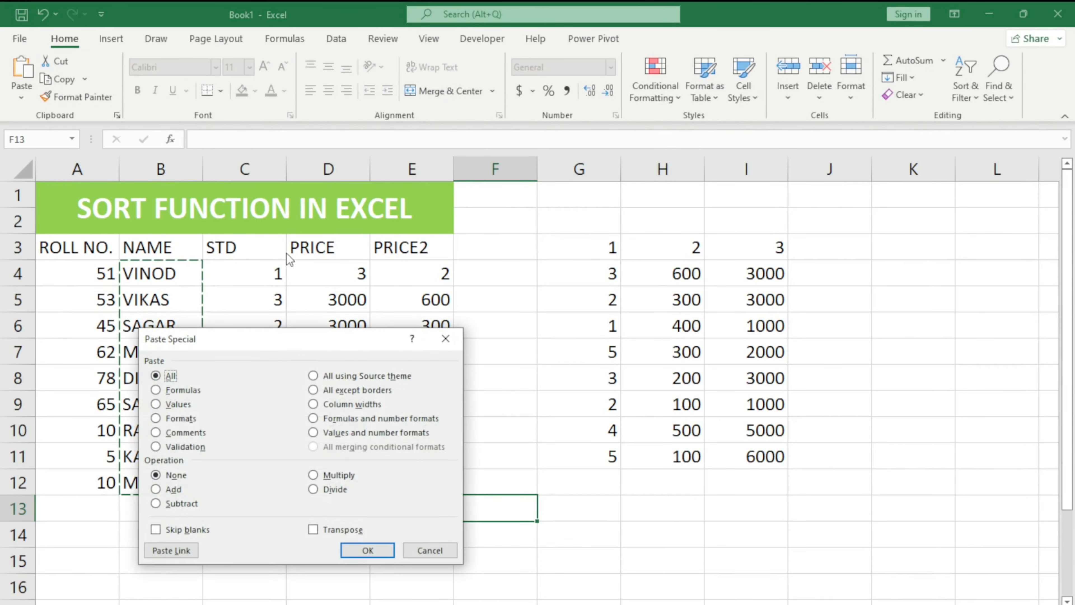
left_click(324, 529)
left_click(365, 550)
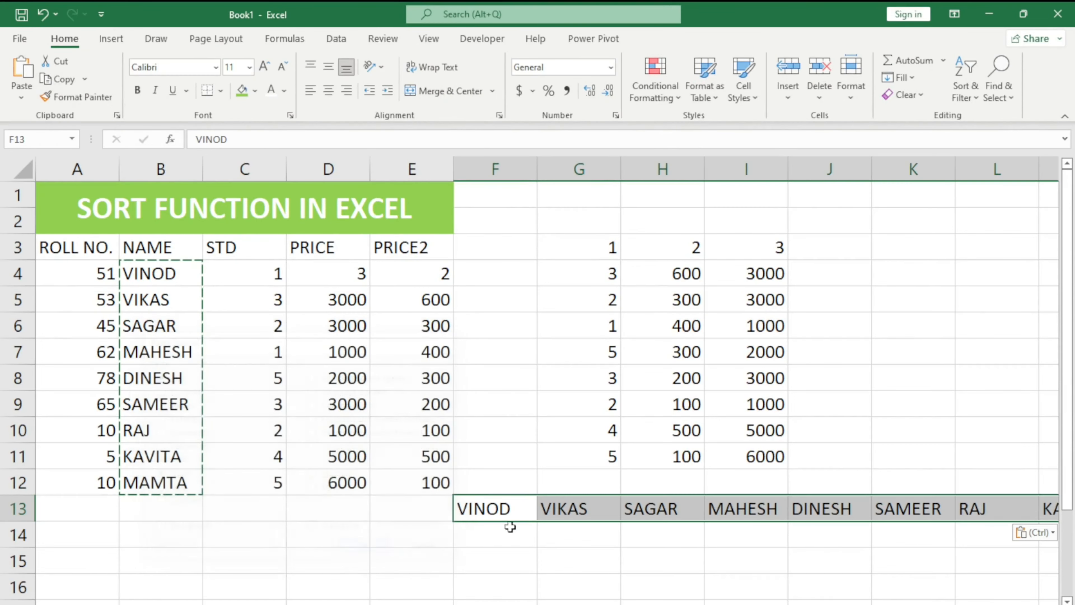
- Enter =SORT(F13:N13,,,TRUE) in cell F15 to sort the horizontal name row by column
scroll(667, 474, "down", 1)
scroll(593, 451, "up", 1)
left_click(493, 568)
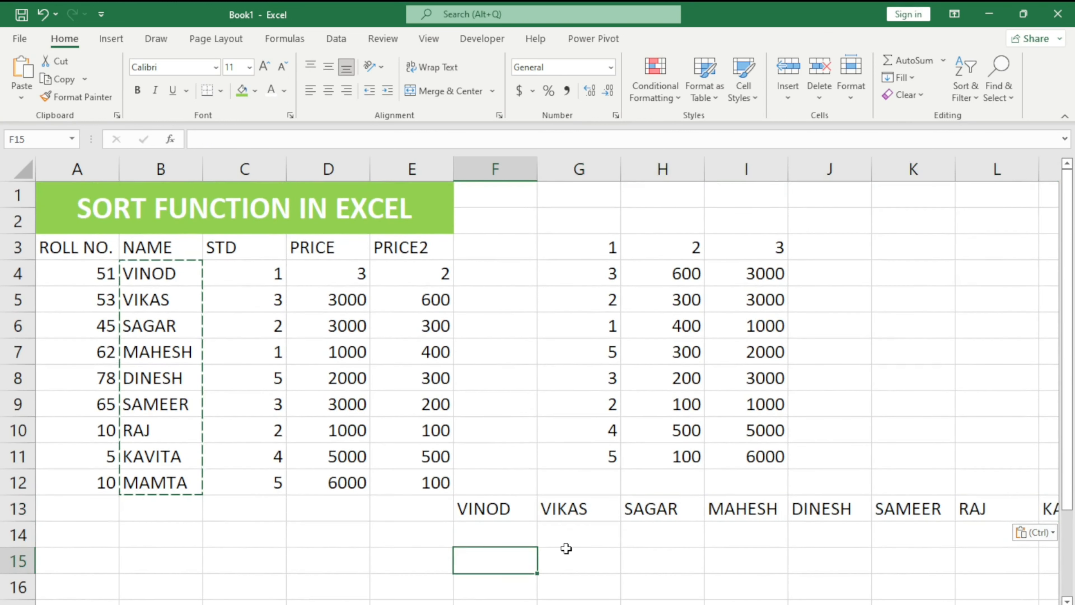
key("Escape")
type("=SO")
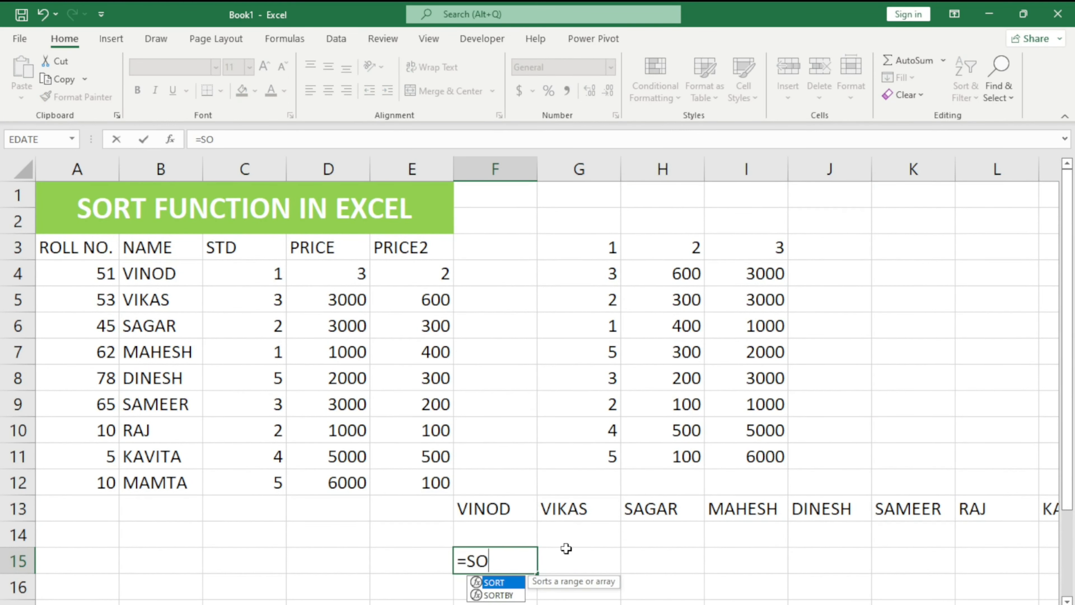
type("RT(")
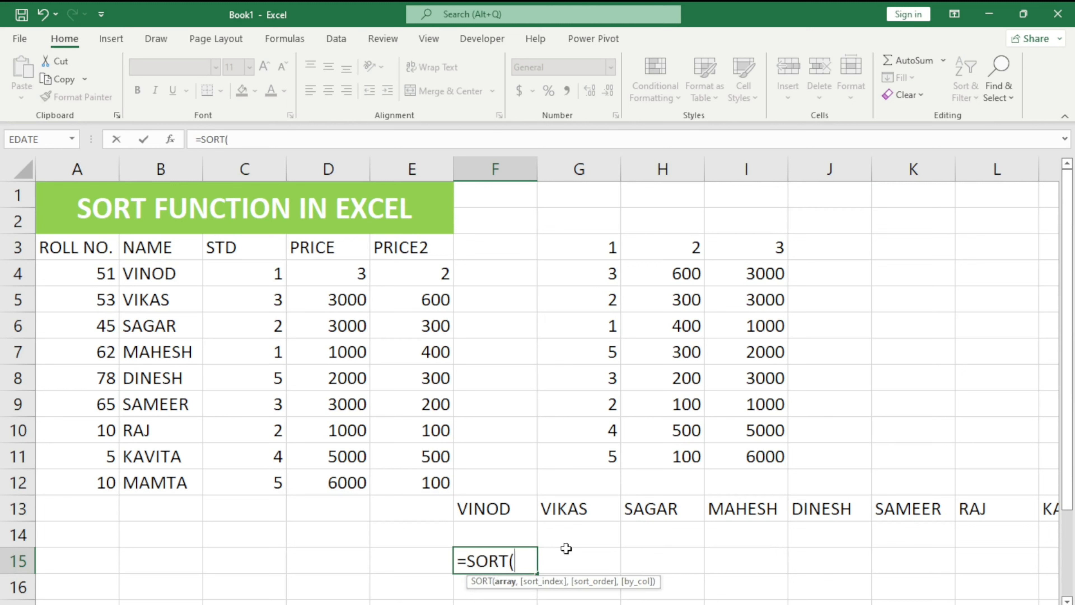
left_click_drag(492, 509, 926, 509)
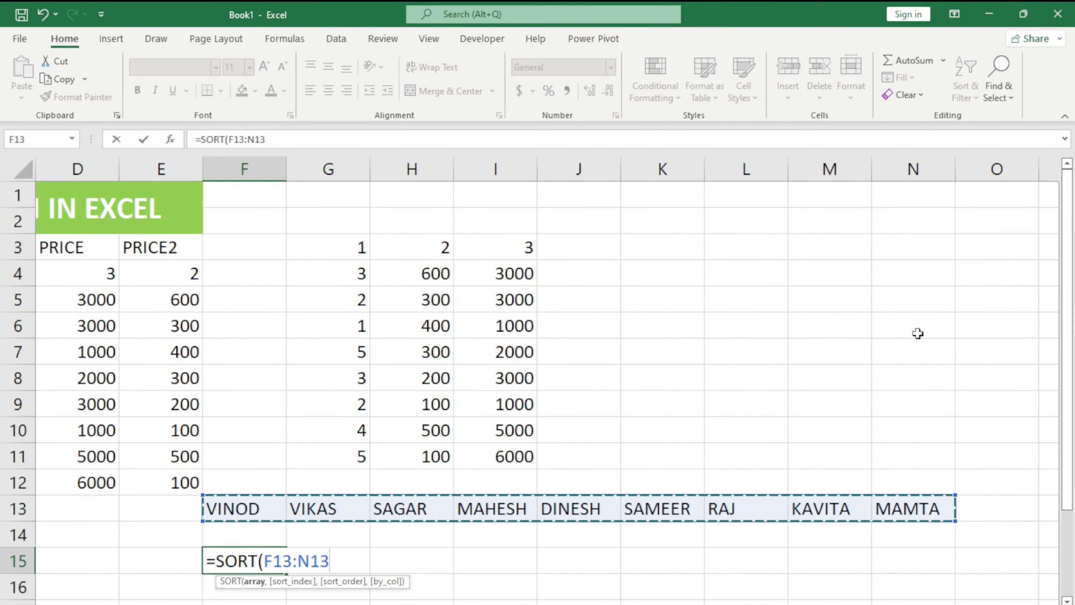
type(",,")
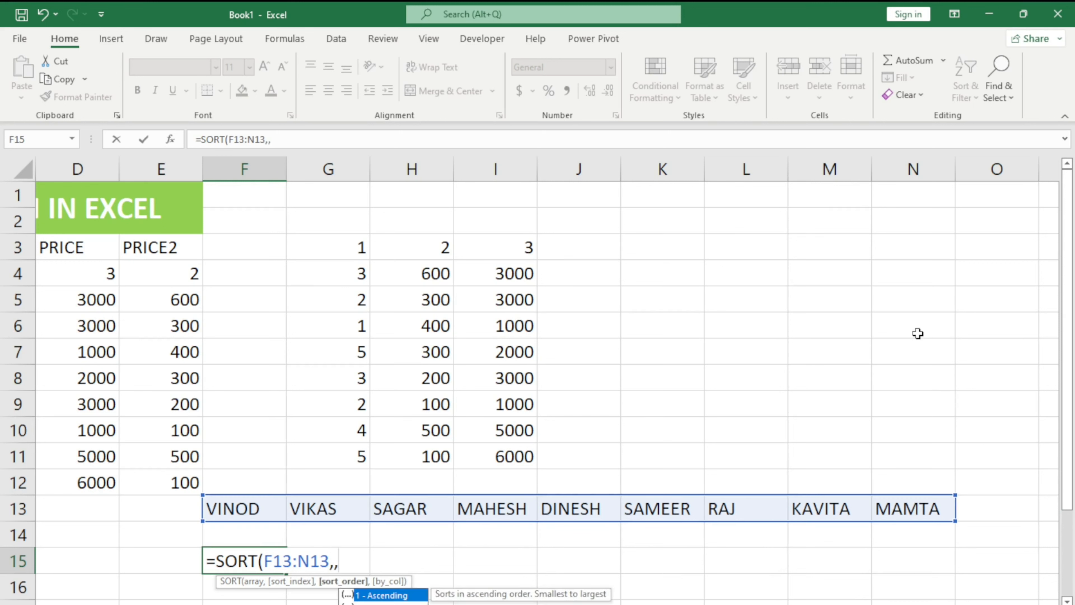
type(",")
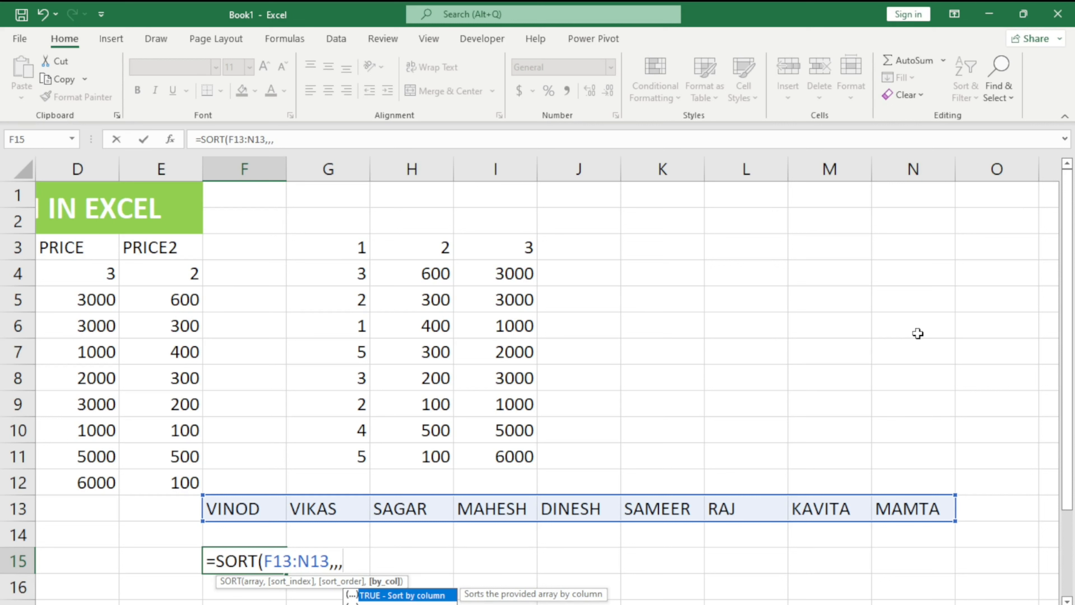
type("TRUE)")
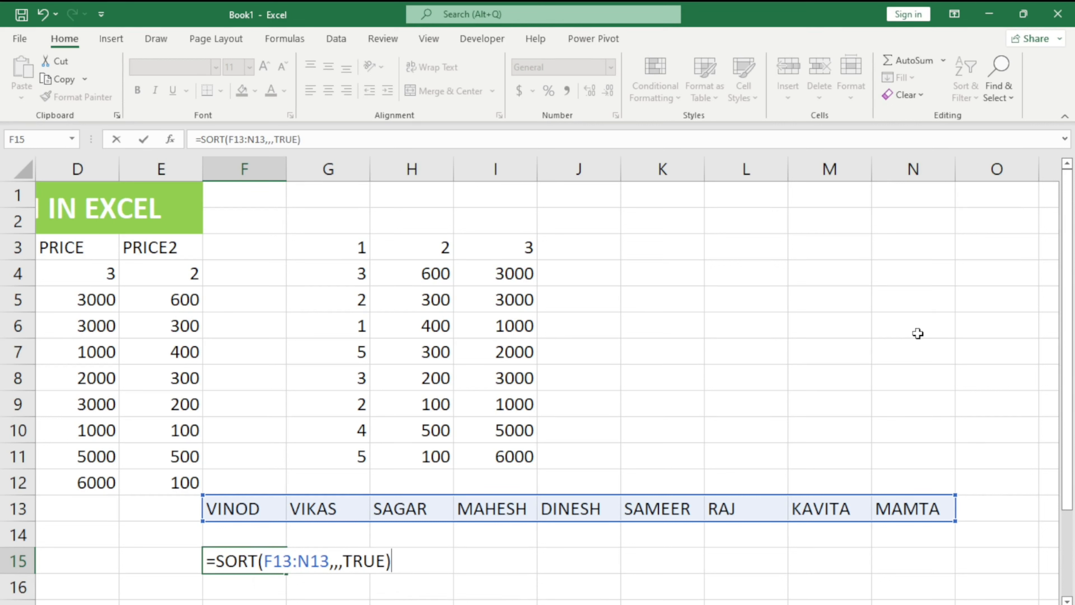
key("Return")
key("Up")
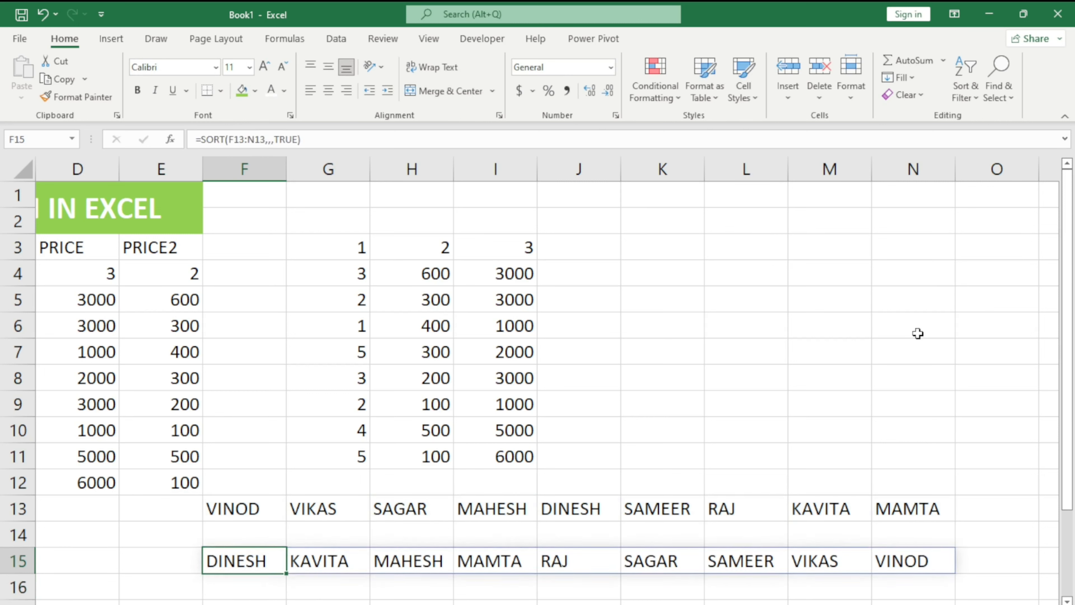
- Trace the names in source columns J and M of row 13 against the first two sorted names in row 15
left_click(573, 513)
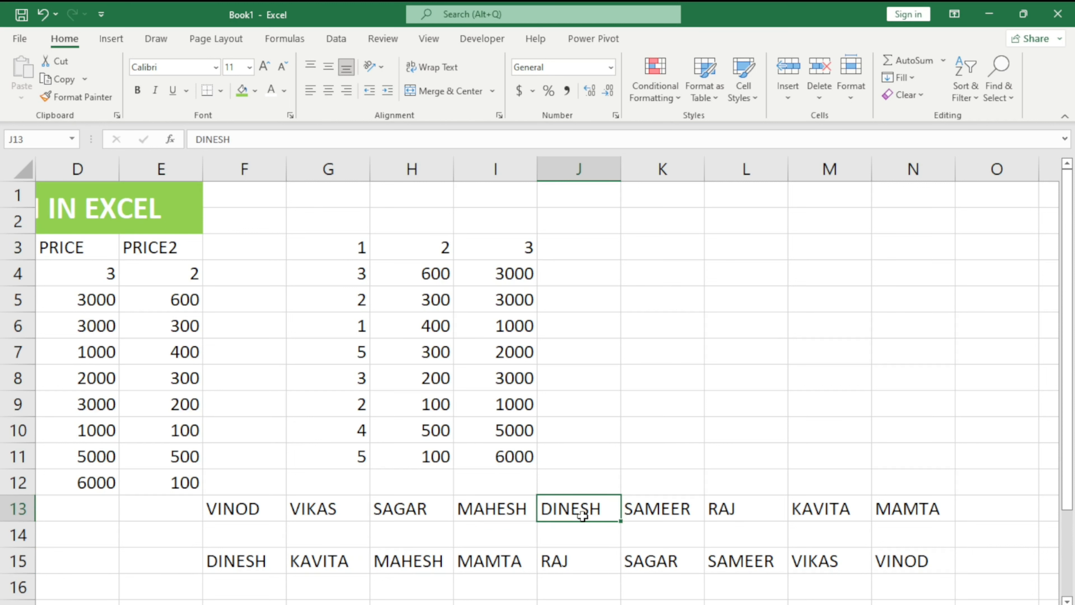
left_click(572, 168)
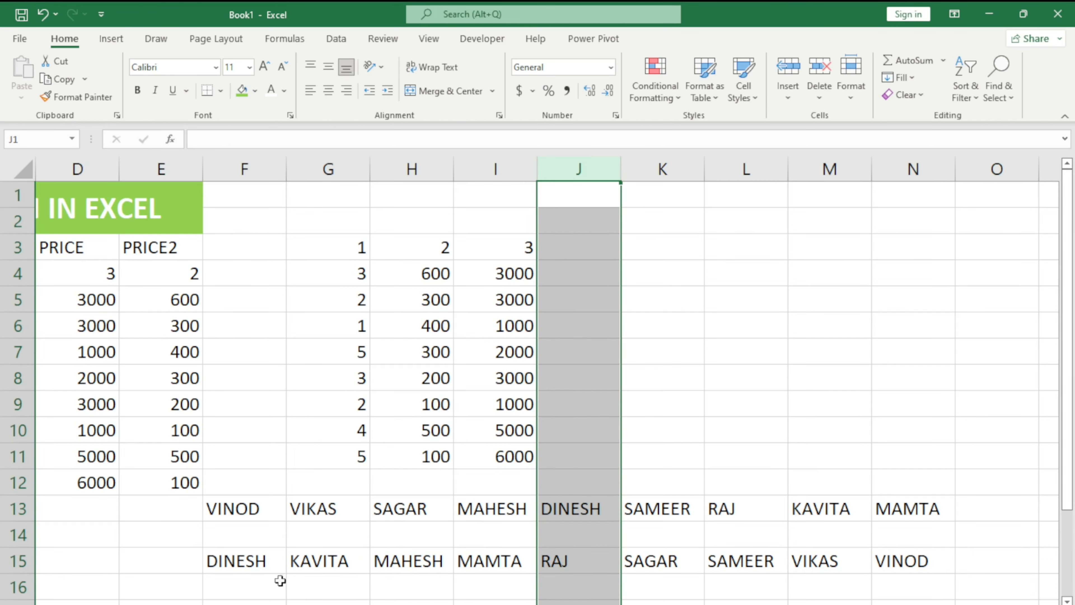
left_click(250, 569)
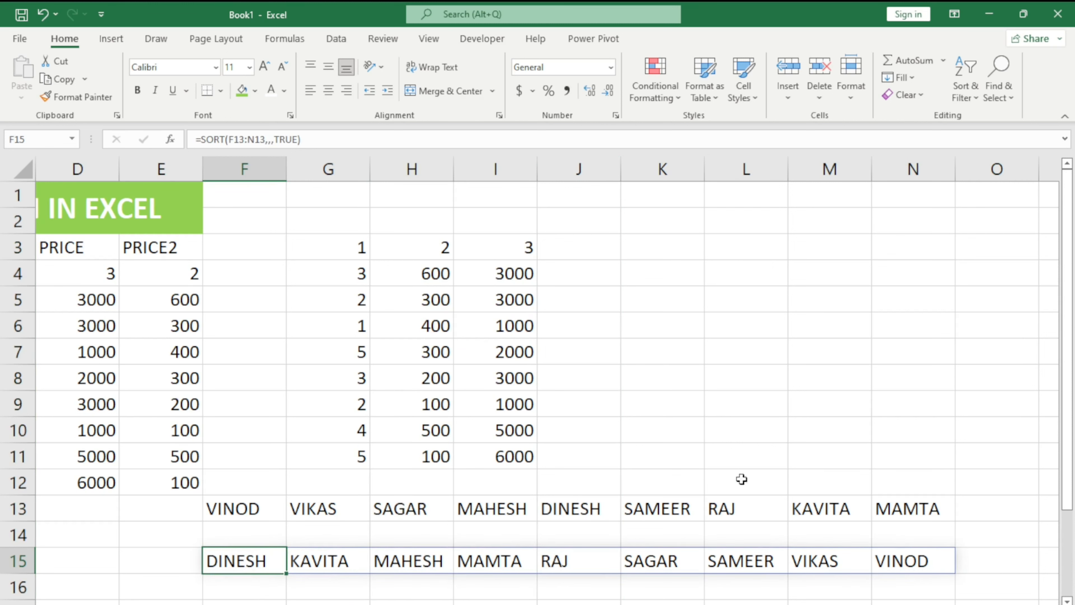
left_click(834, 163)
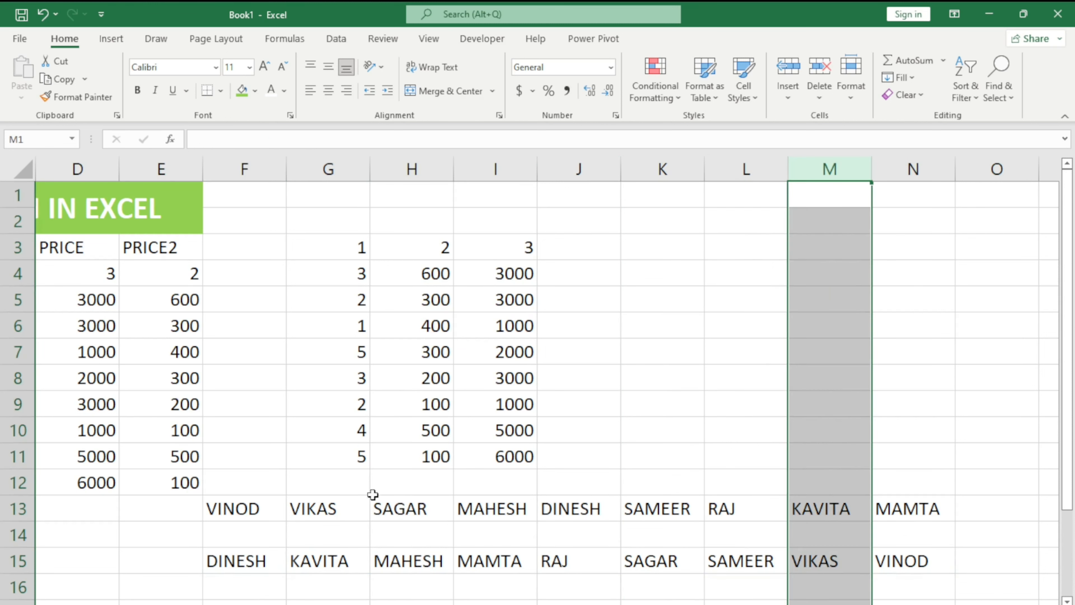
left_click(320, 566)
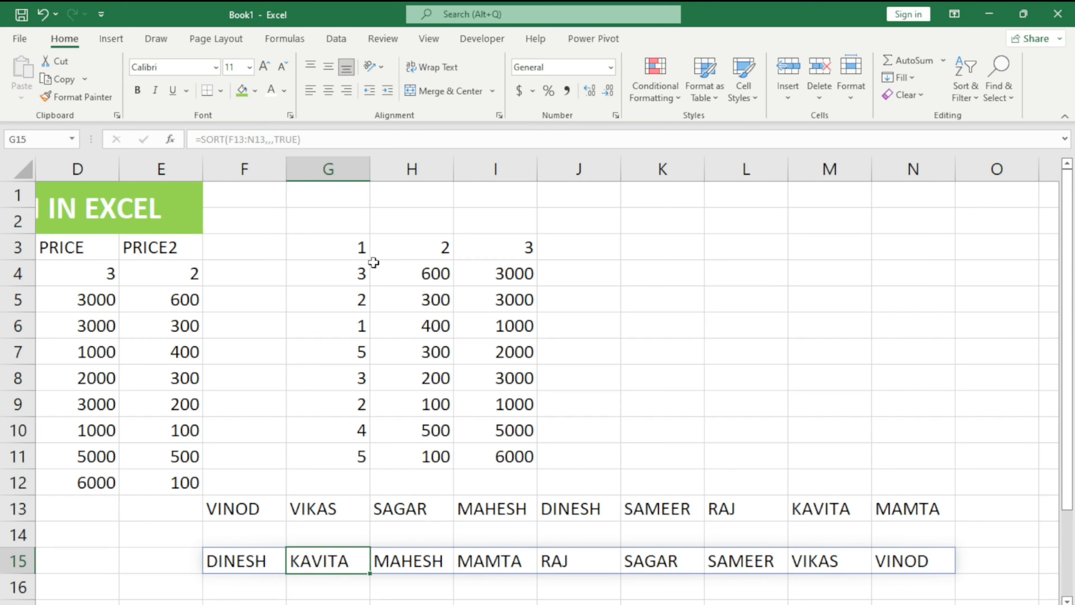
- Shorten the by_col argument of the SORT formula in cell G3 to T, giving =SORT(C4:E12,,,T)
left_click(356, 247)
double_click(360, 249)
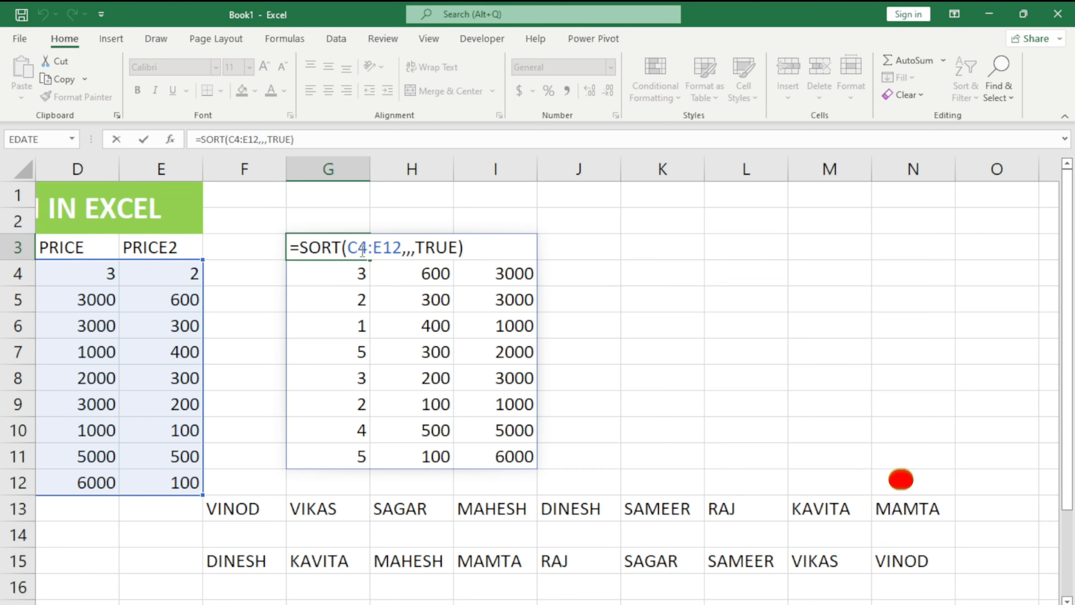
key("Left")
key("BackSpace")
key("BackSpace")
key("BackSpace")
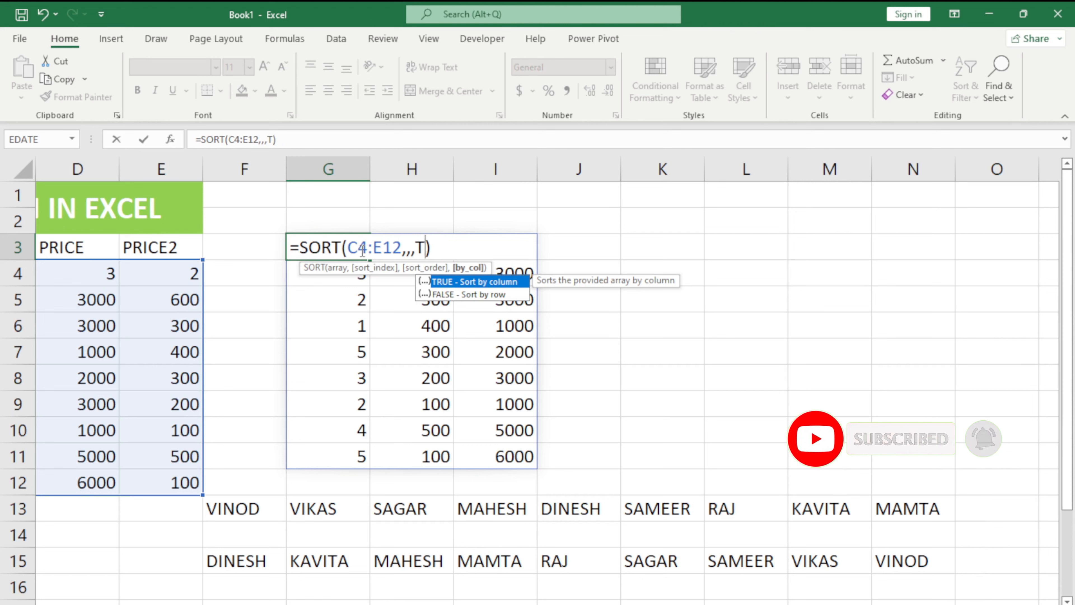
key("Return")
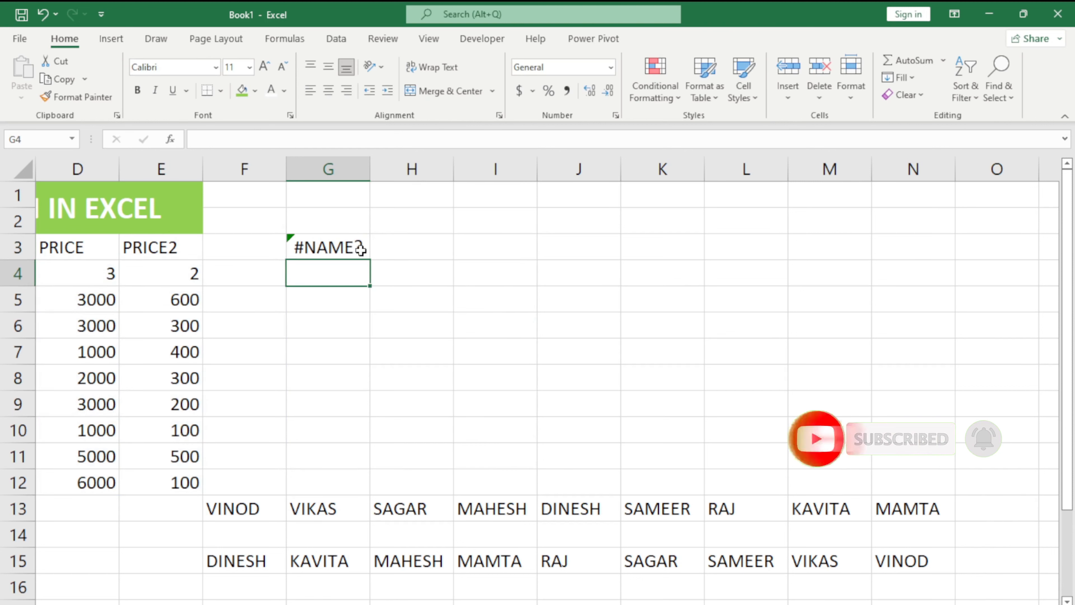
left_click(356, 249)
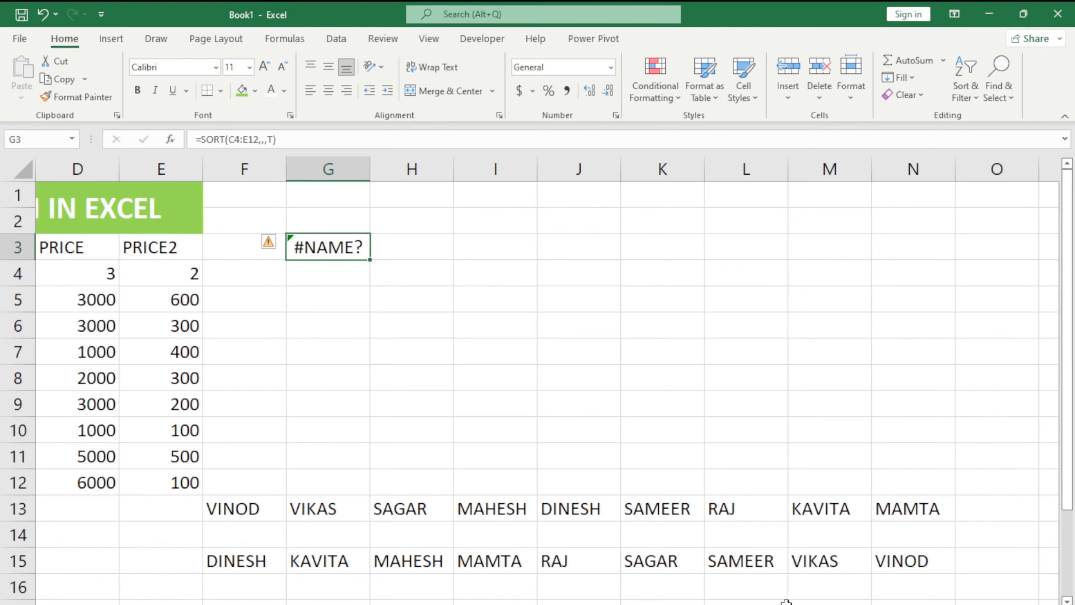